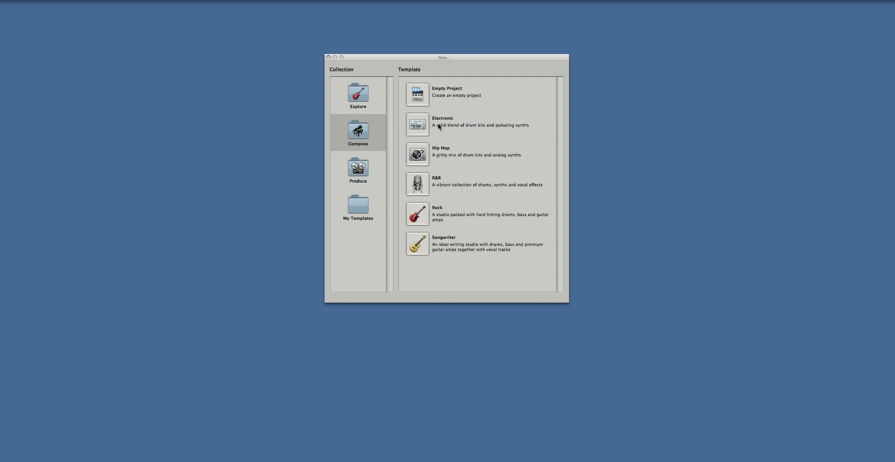
Create a new project from the Empty Project template in the Compose collection.
left_click_drag(454, 57, 451, 41)
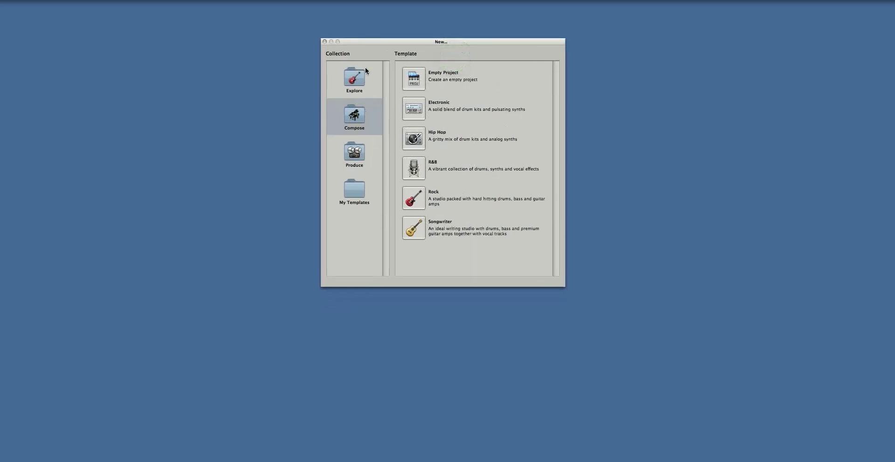
left_click(68, 0)
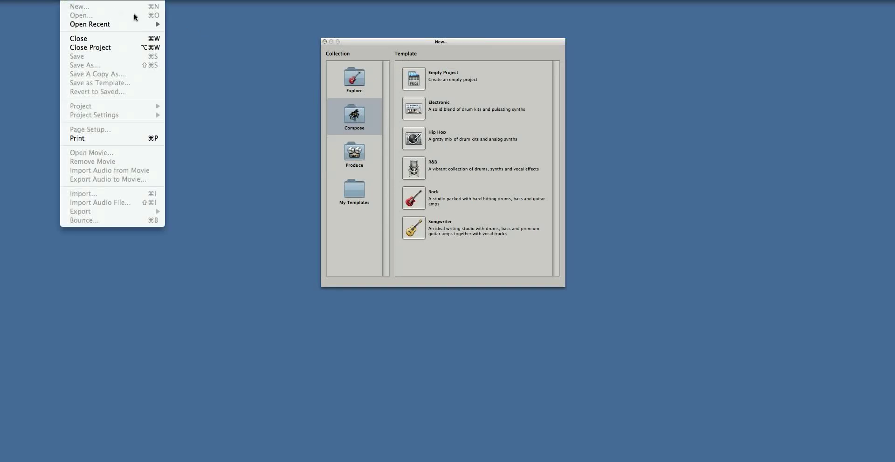
left_click(448, 94)
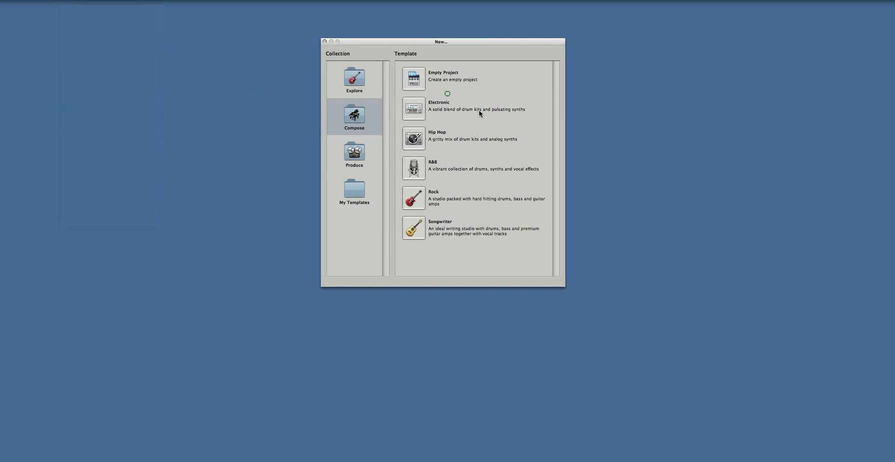
double_click(413, 80)
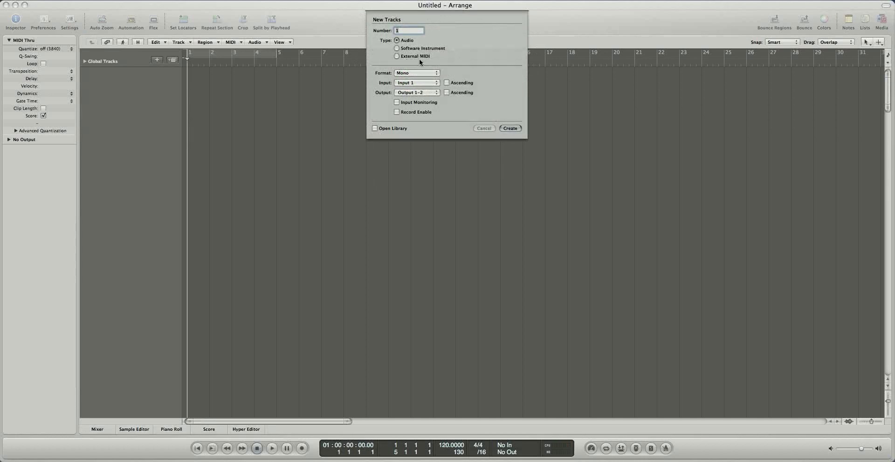
Compare the audio and software instrument options for the new track and view the available audio formats.
left_click(407, 41)
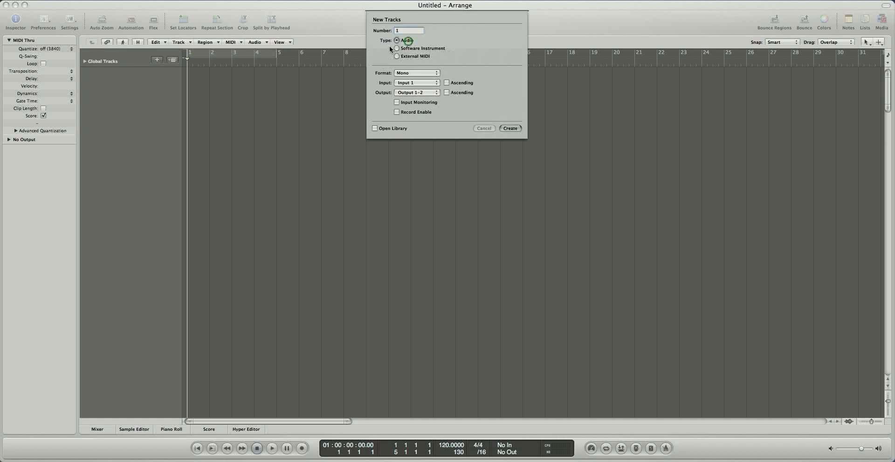
left_click(403, 48)
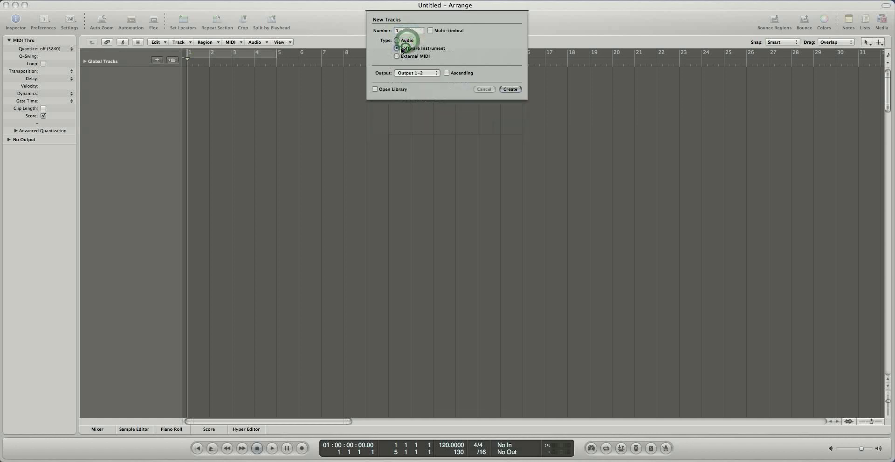
left_click(406, 40)
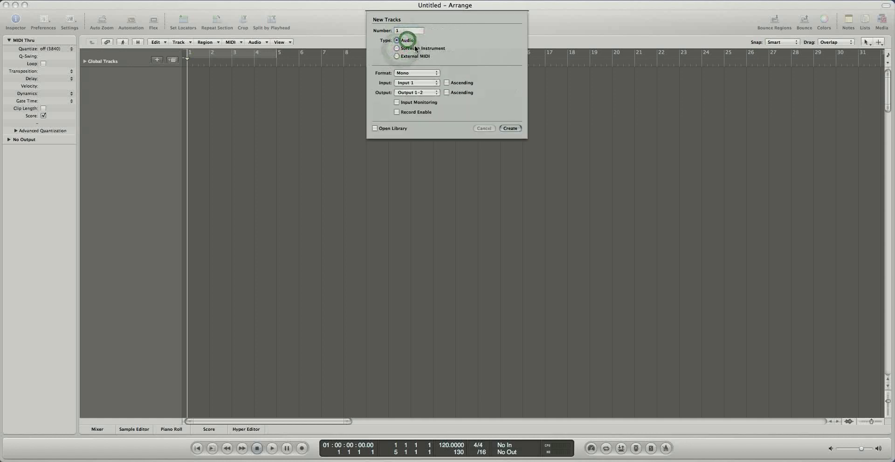
left_click(416, 48)
left_click(403, 42)
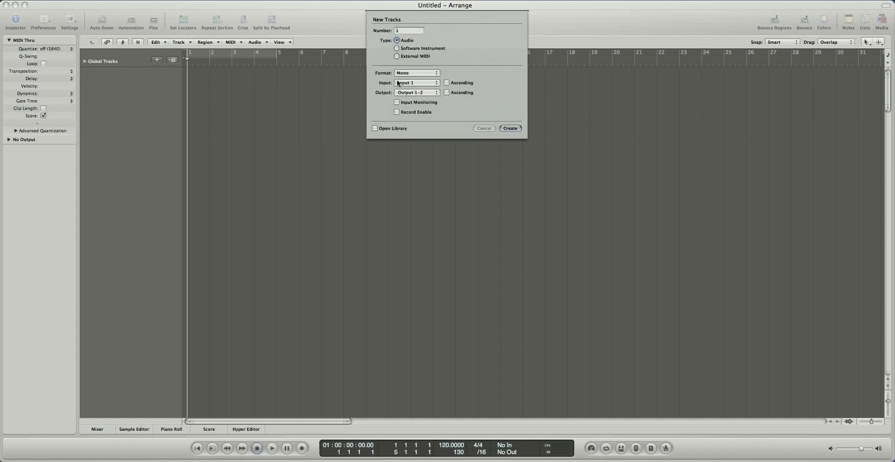
left_click(427, 72)
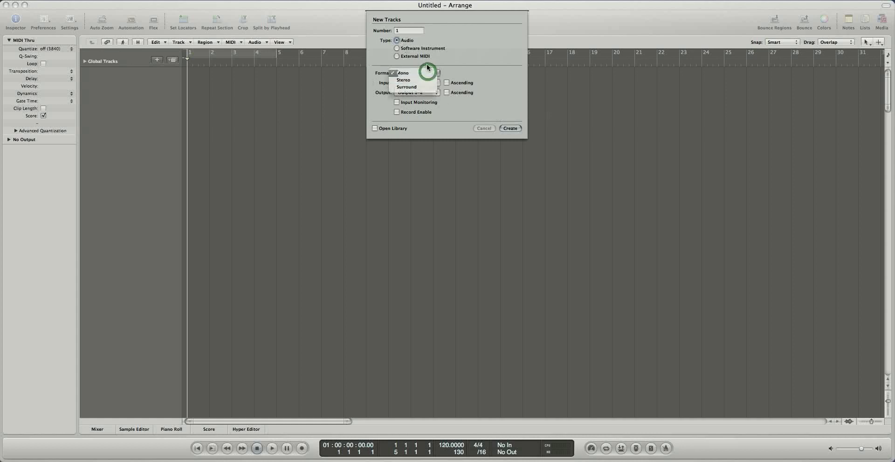
left_click(416, 74)
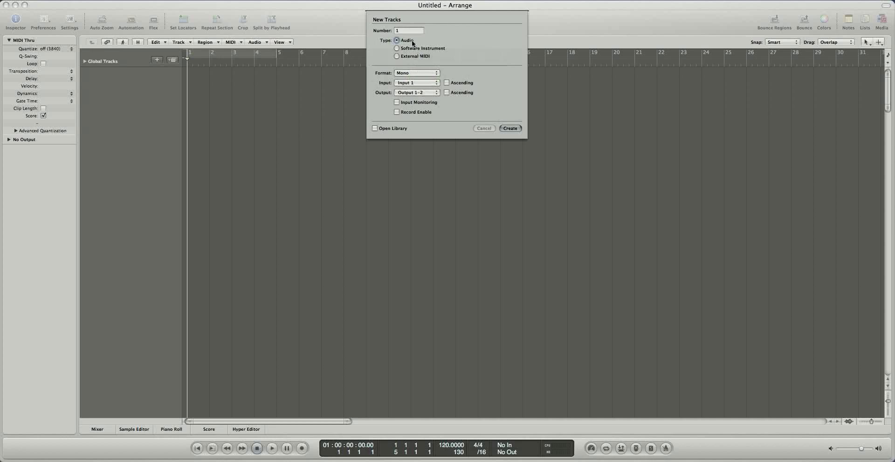
Create one software instrument track with its output set to Output 1-2.
left_click(396, 48)
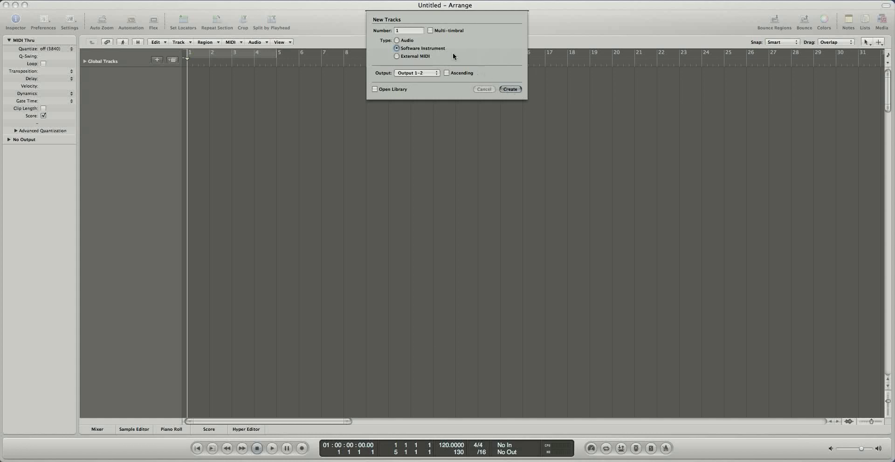
left_click(513, 89)
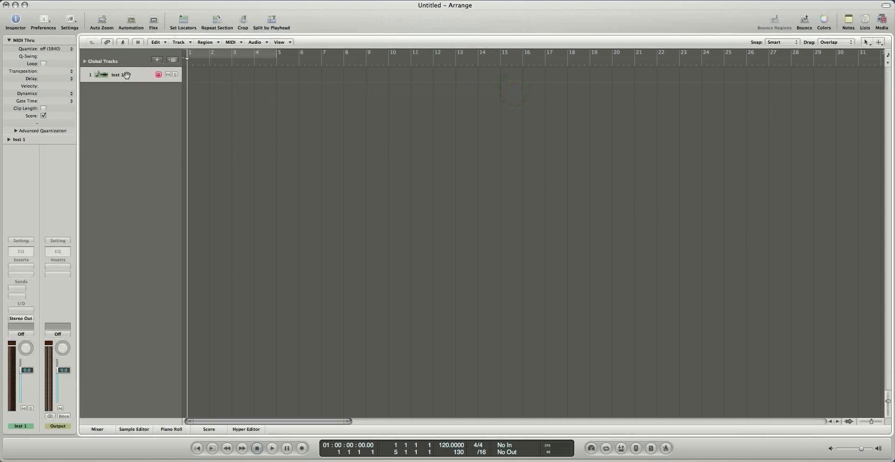
left_click(136, 93)
Add one mono audio track using Input 1 and Output 1-2.
left_click(157, 60)
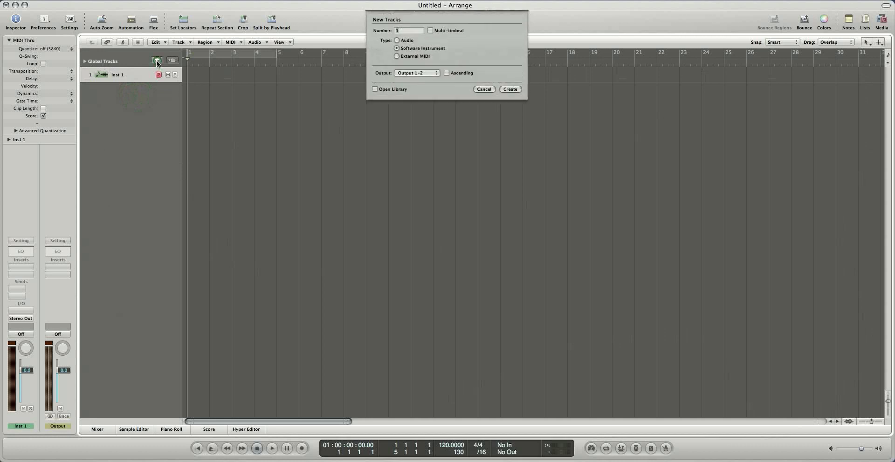
left_click(397, 40)
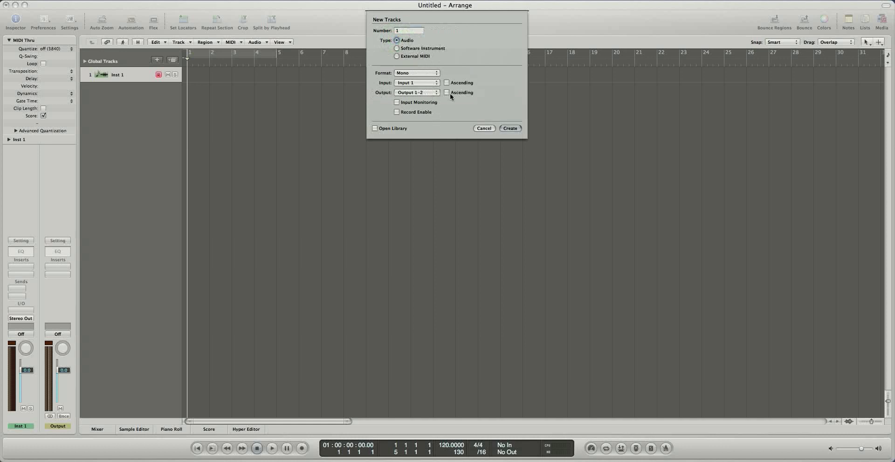
left_click(509, 128)
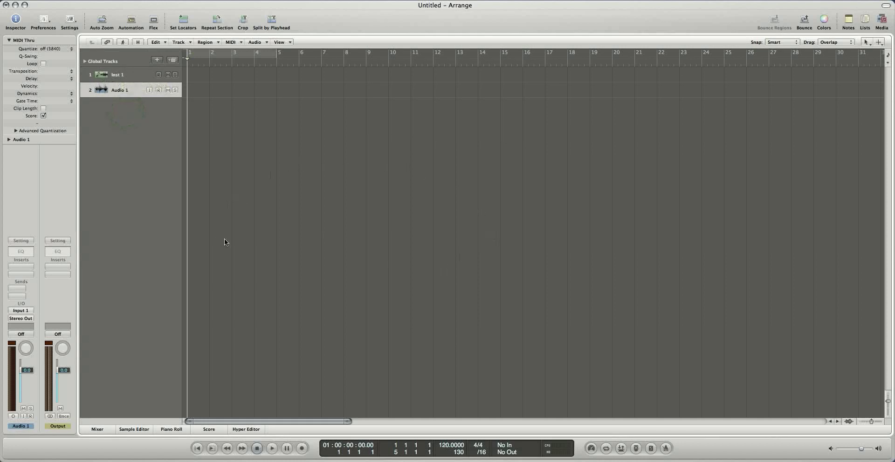
Select the software instrument track and show the mixer below the arrangement.
left_click(135, 73)
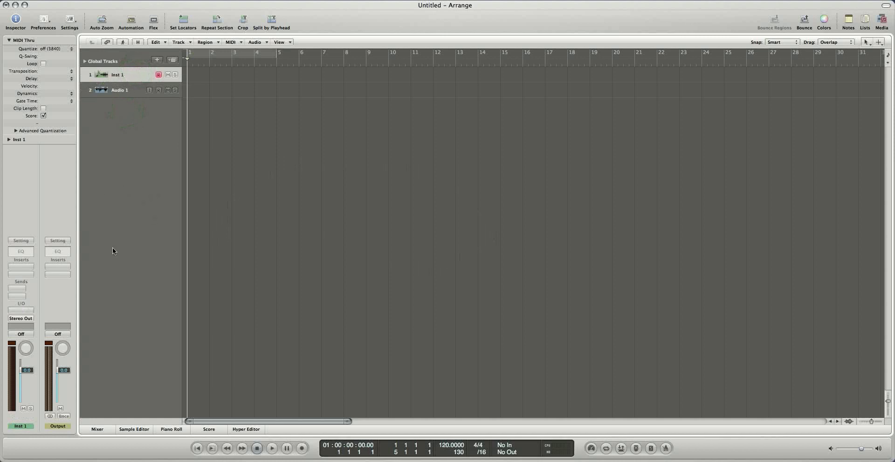
left_click(27, 427)
left_click(24, 423)
left_click(97, 429)
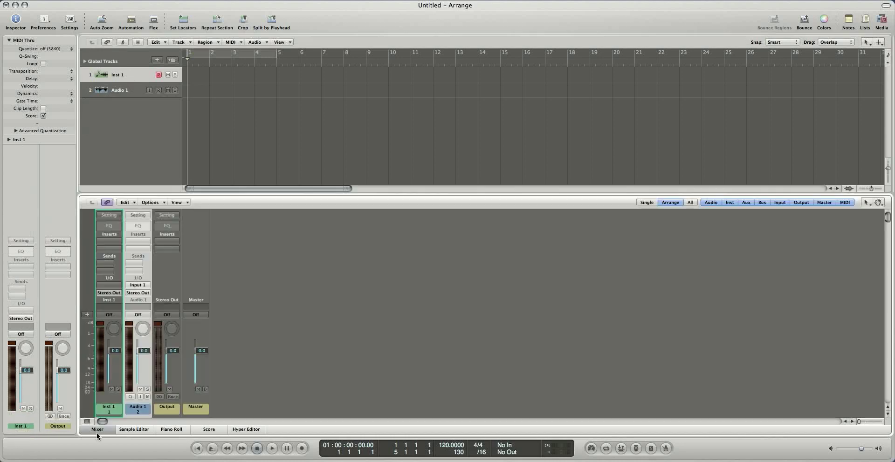
left_click(294, 192)
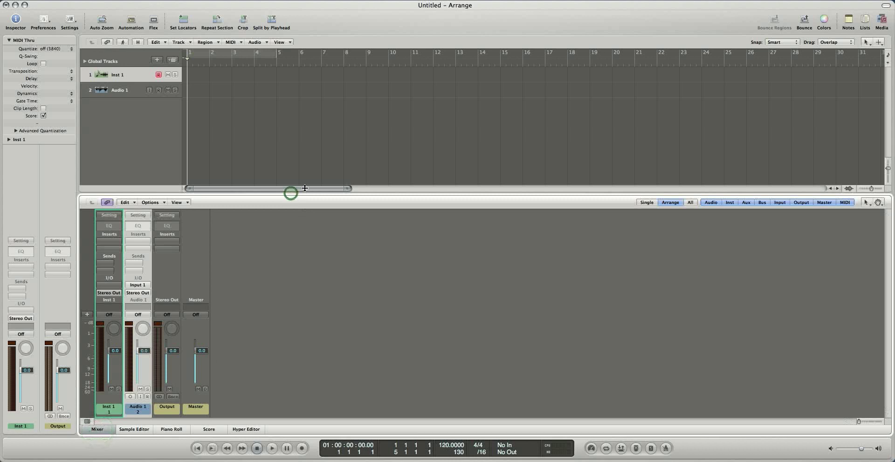
left_click(18, 427)
Browse the insert effect categories for the software instrument channel, including the Dynamics plug-ins.
left_click(18, 268)
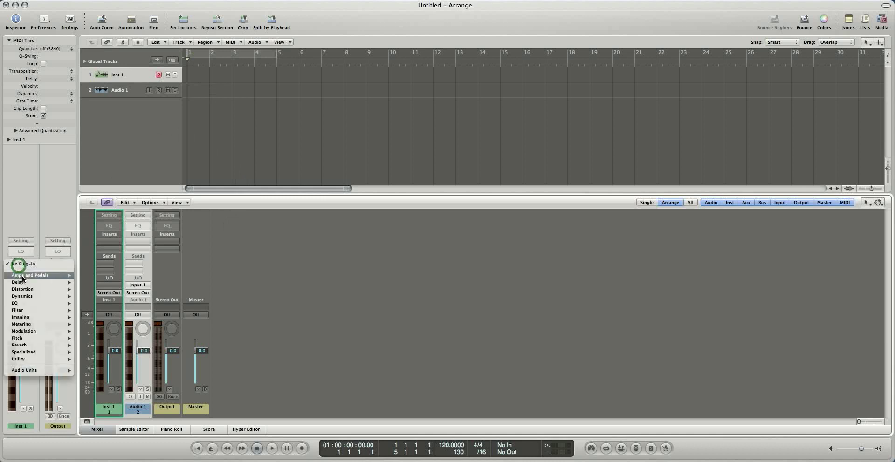
mouse_move(31, 297)
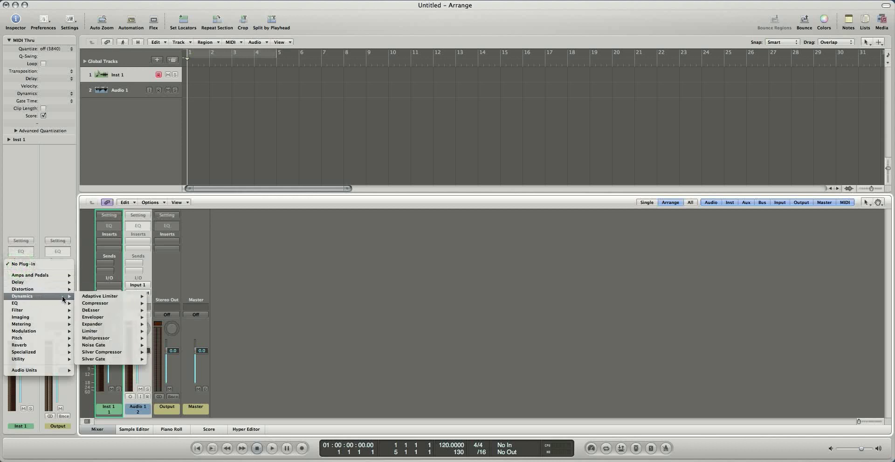
mouse_move(103, 301)
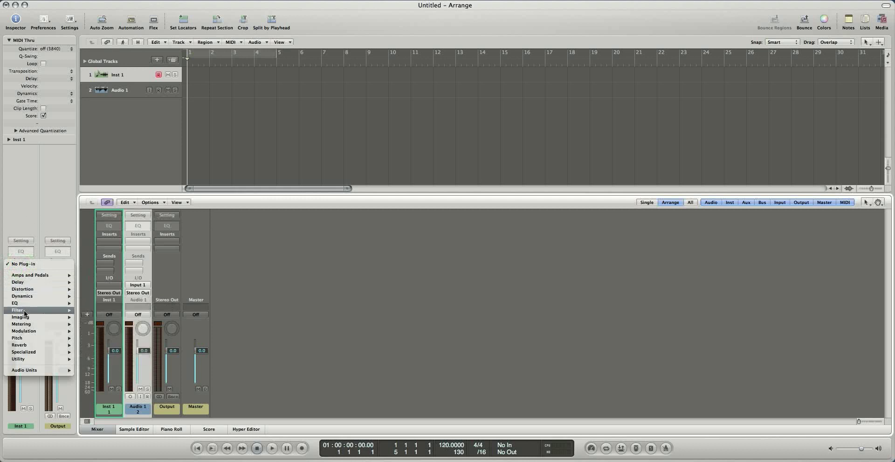
left_click(27, 263)
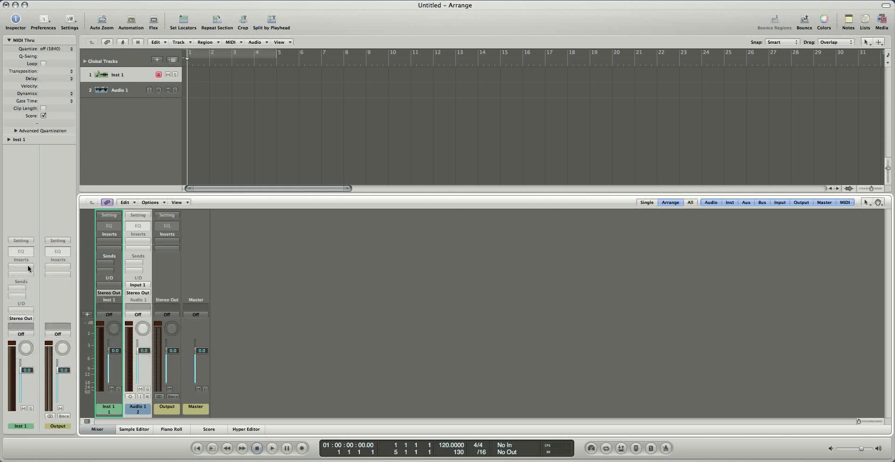
left_click(24, 264)
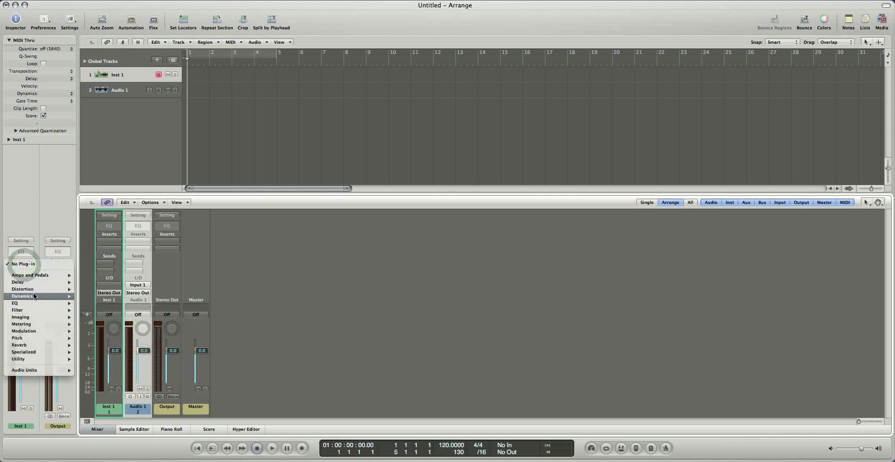
left_click(21, 199)
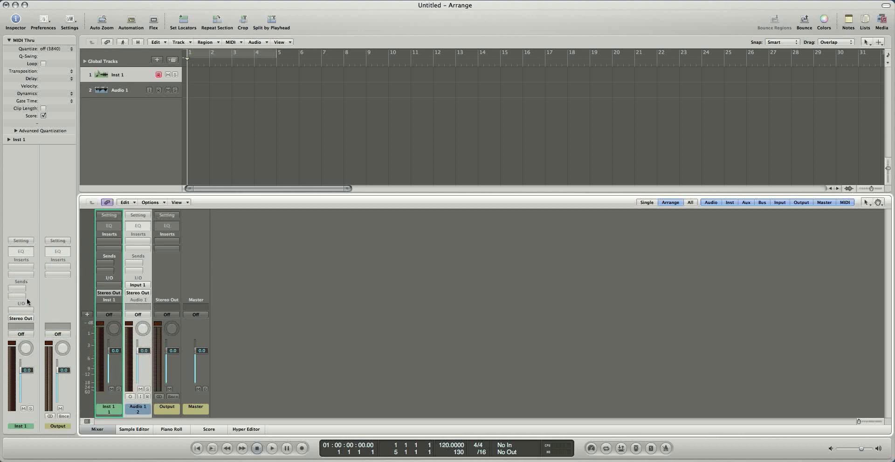
Load Native Instruments Massive as the instrument on the Inst 1 channel and move its plug-in window clear of the track list.
left_click(30, 310)
left_click(30, 310)
left_click(16, 311)
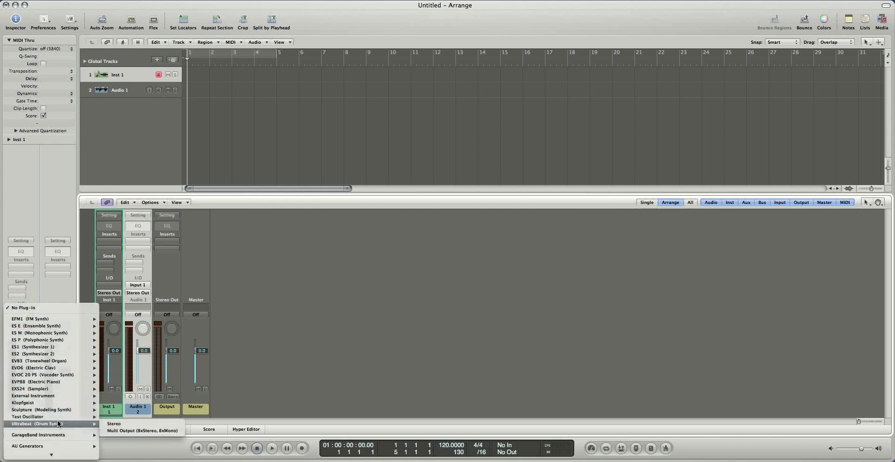
mouse_move(39, 410)
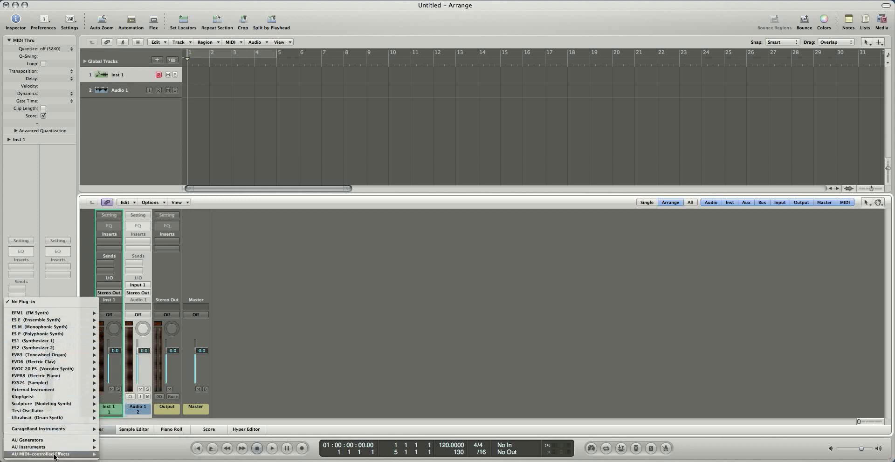
mouse_move(56, 451)
mouse_move(139, 441)
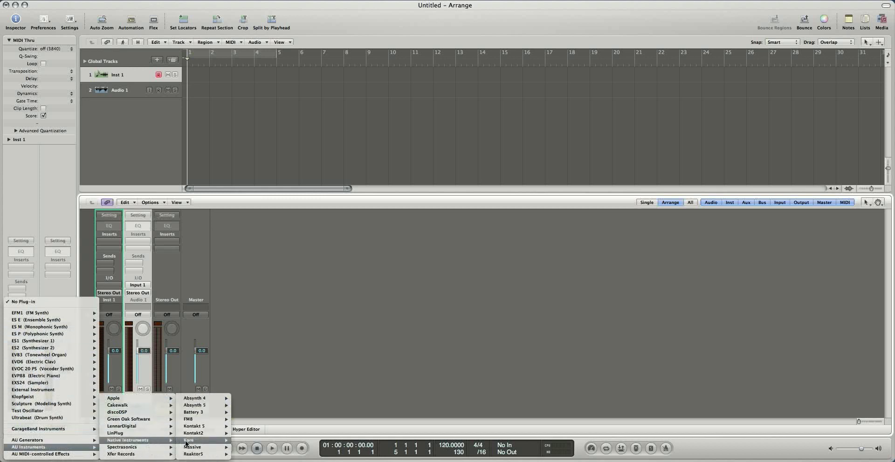
left_click(243, 455)
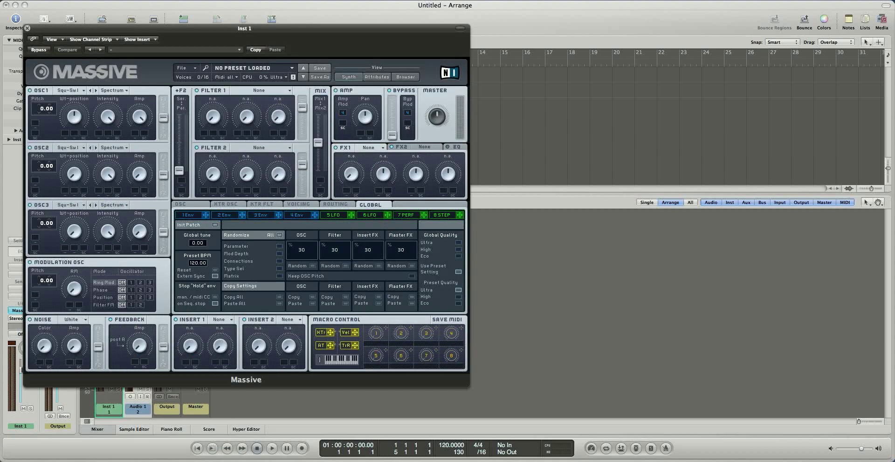
left_click_drag(222, 21, 504, 32)
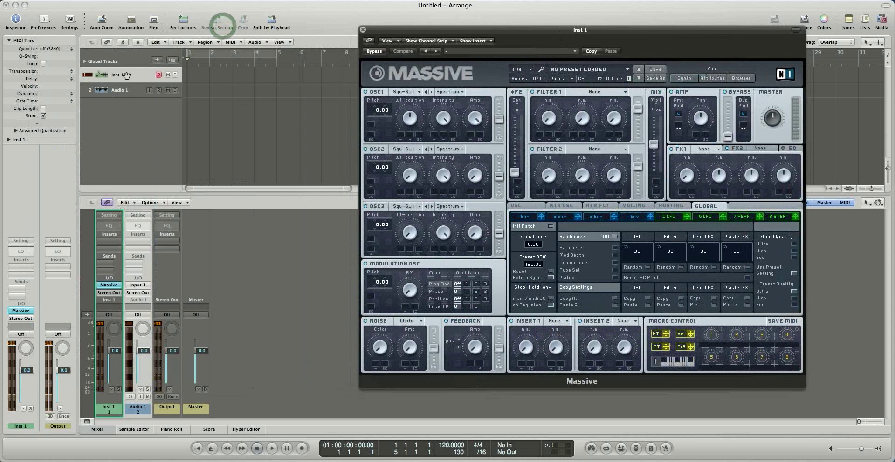
left_click(124, 75)
left_click(157, 60)
left_click(397, 48)
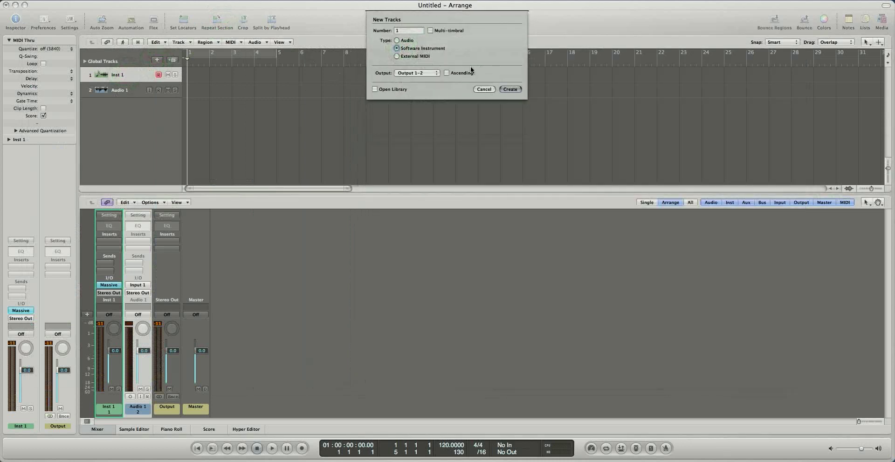
left_click(485, 89)
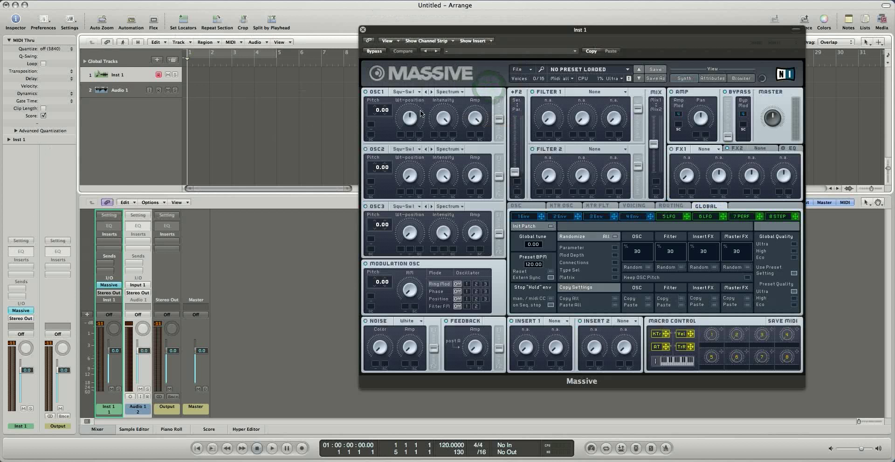
Rename the software instrument track as Synth and close the Massive plug-in window.
double_click(125, 76)
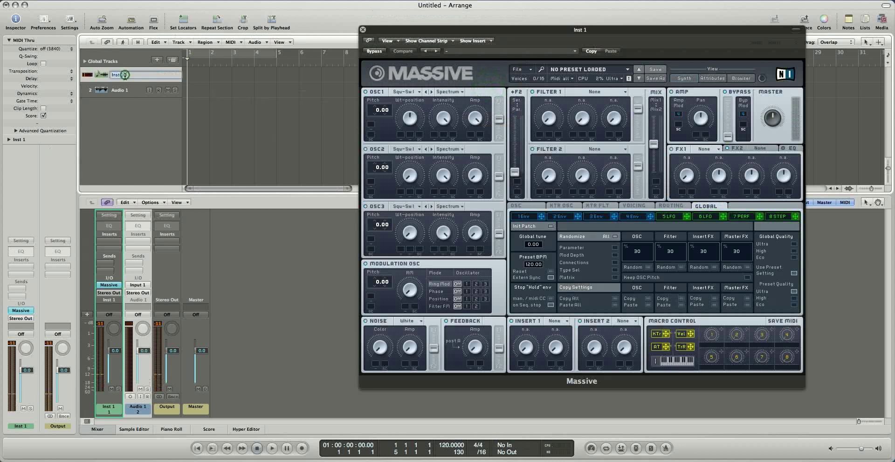
type("SYnth")
key("Return")
double_click(125, 75)
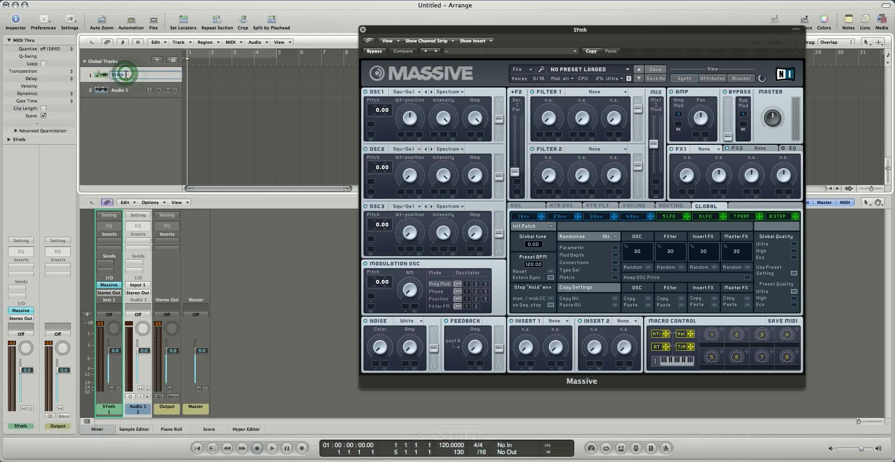
type("Synth")
key("Return")
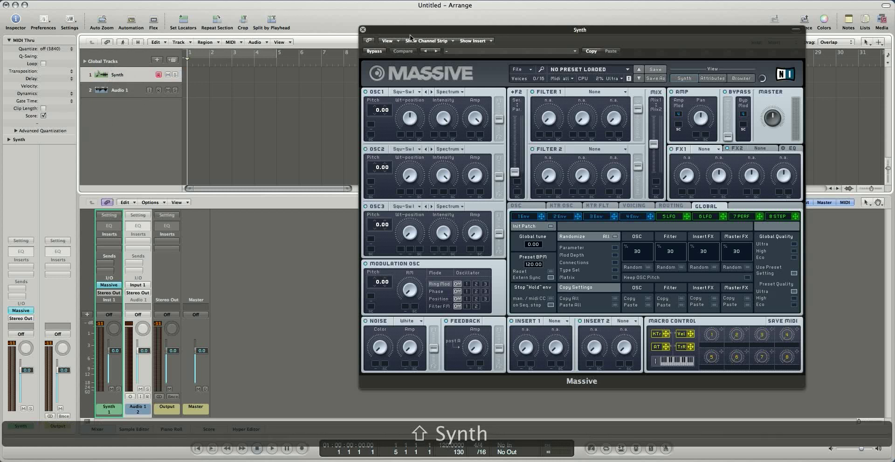
left_click(363, 30)
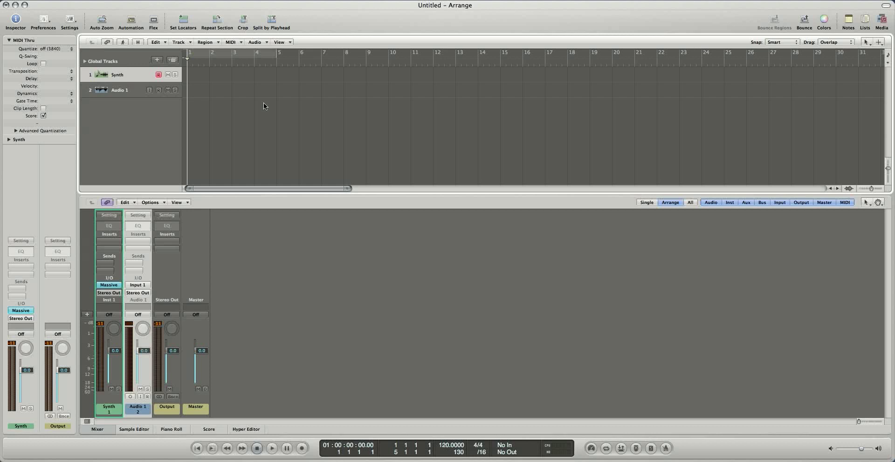
Audition Massive on the Synth track by playing a run of notes with the on-screen musical keyboard.
key("Caps_Lock")
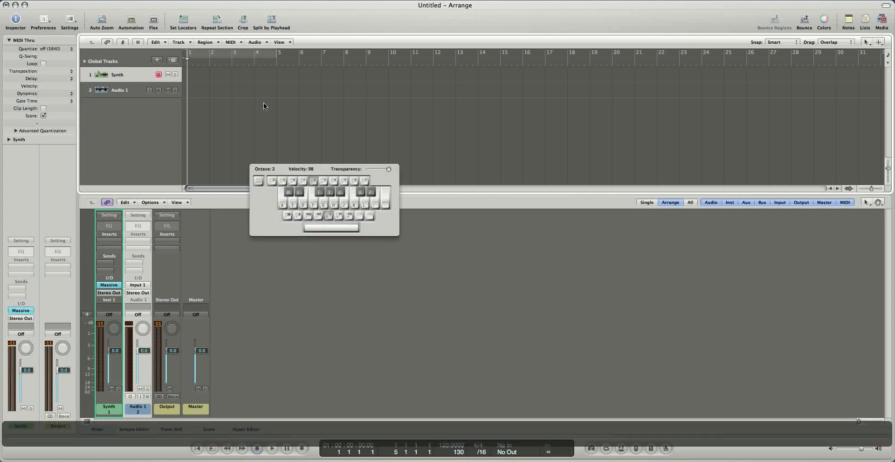
key("d")
key("f")
key("g")
key("h")
key("j")
key("k")
key("k")
key("k")
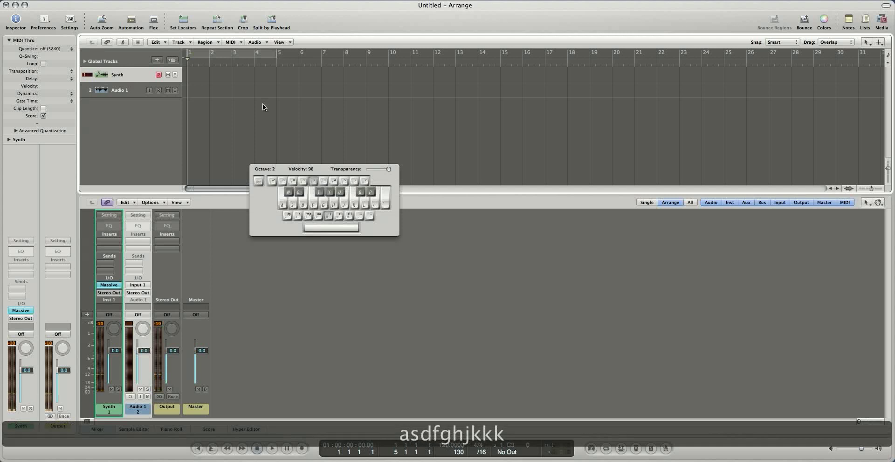
key("Caps_Lock")
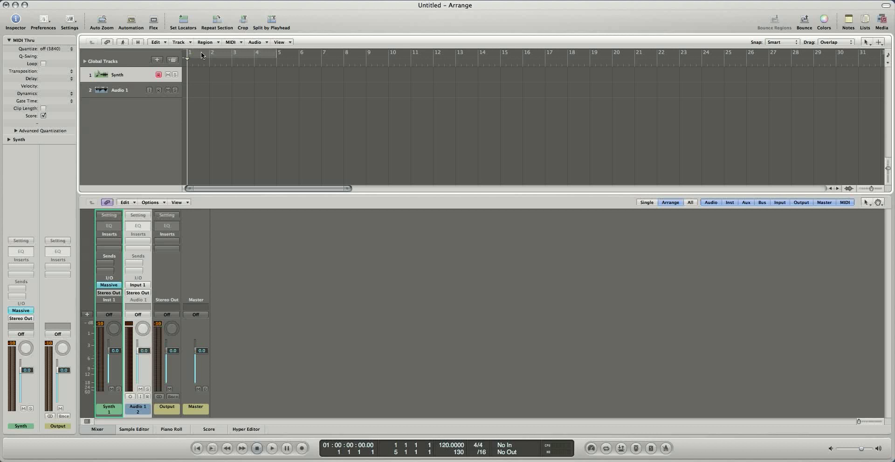
Record a short MIDI part on the Synth track with the on-screen musical keyboard and stop the recording.
key("r")
key("Caps_Lock")
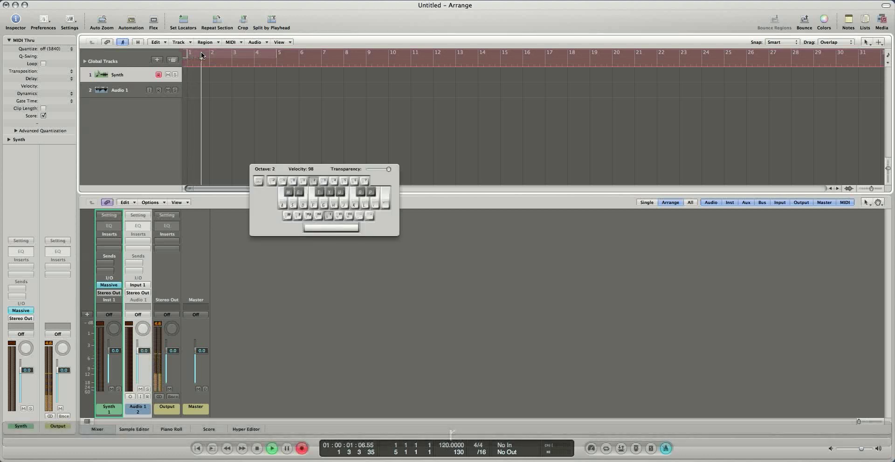
key("s")
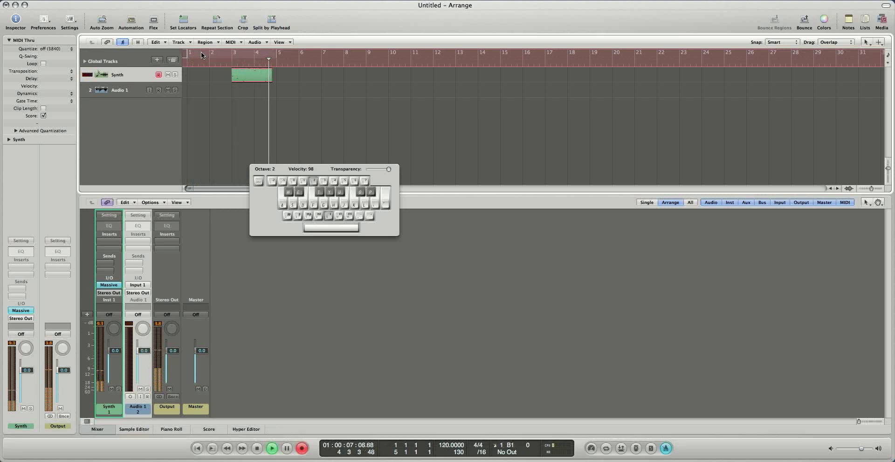
key("space")
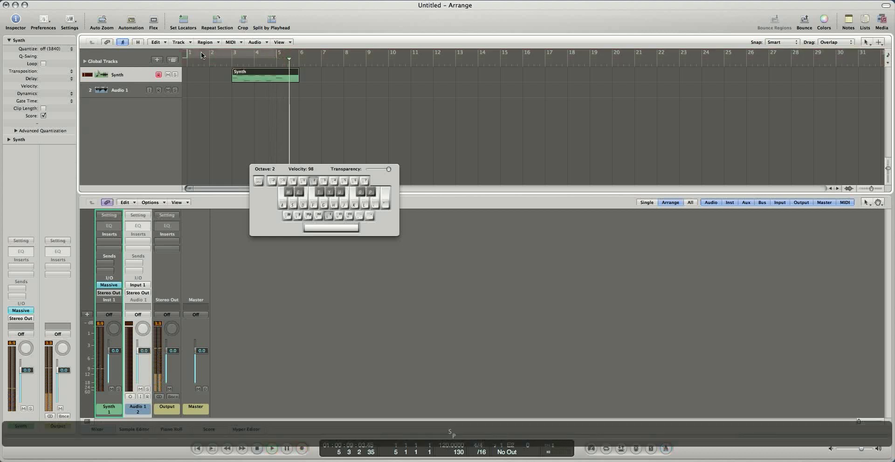
Move the recorded Synth region so it starts at bar 1 and hide the on-screen musical keyboard.
left_click(335, 136)
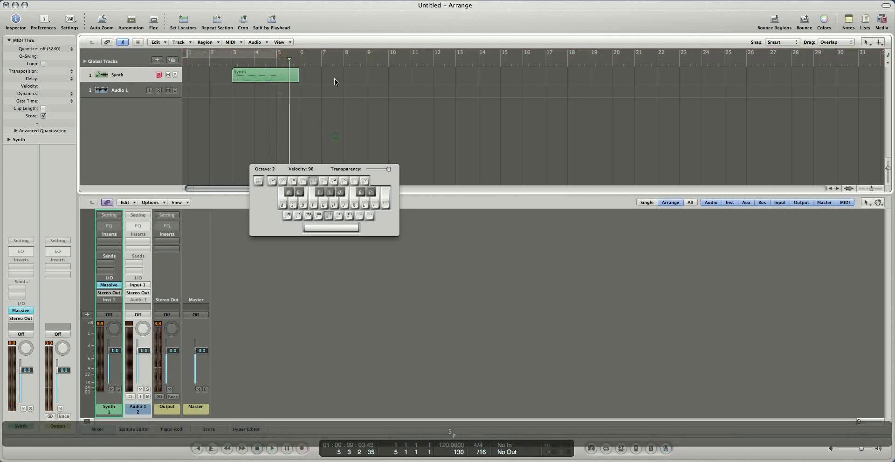
left_click(262, 74)
left_click_drag(262, 74, 217, 76)
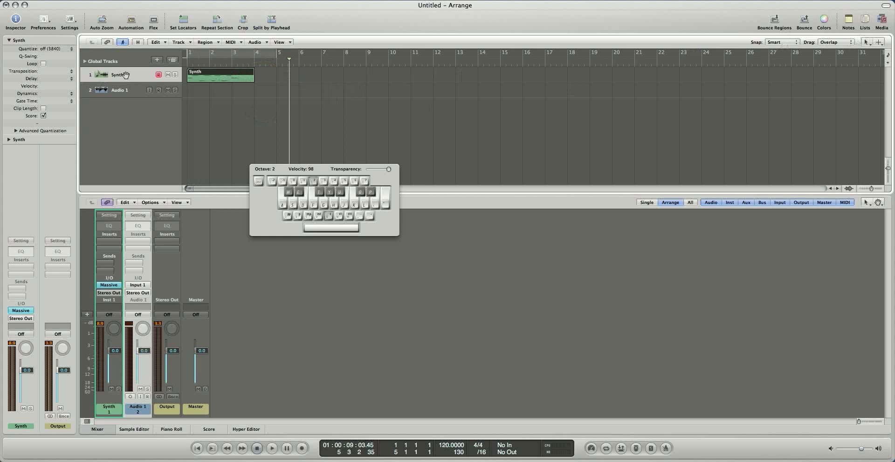
scroll(253, 144, "up", 5)
key("Caps_Lock")
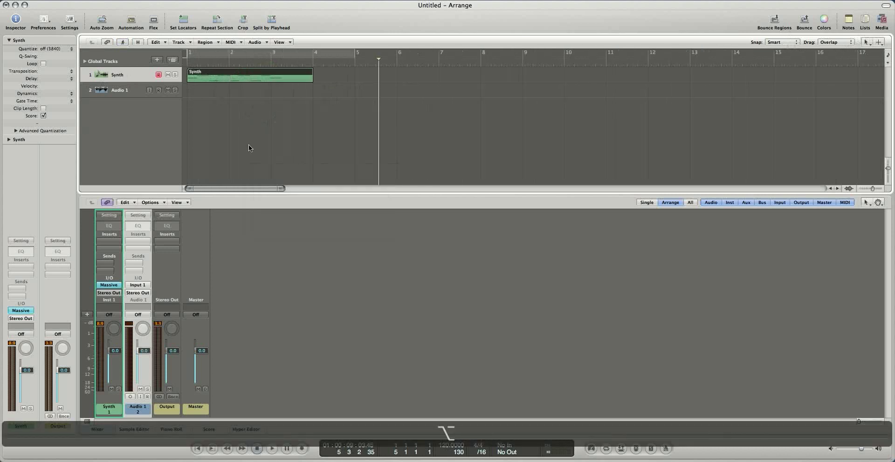
Set the arrangement's Snap mode to Division.
scroll(250, 143, "up", 5)
mouse_move(239, 79)
left_mouse_down()
mouse_move(351, 77)
mouse_move(238, 81)
left_mouse_up()
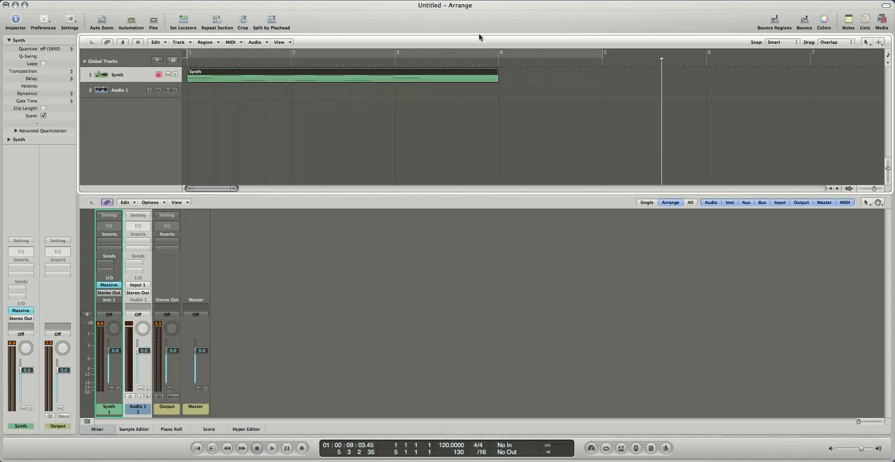
left_click(761, 46)
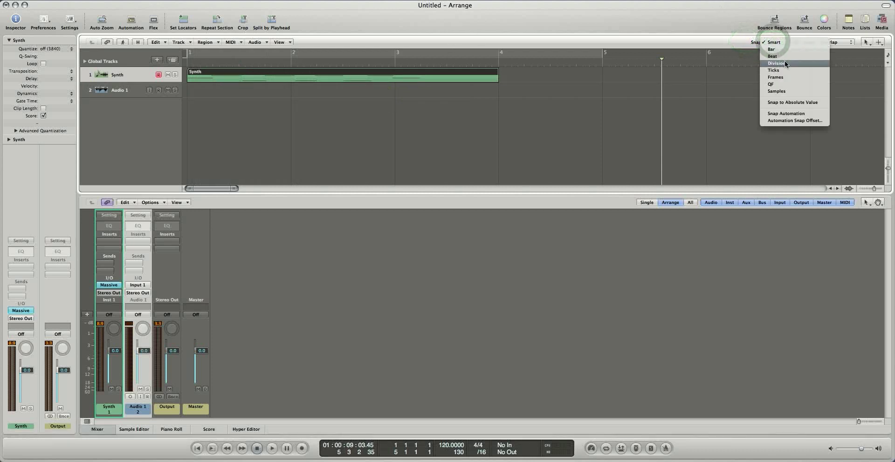
left_click(785, 64)
left_click(788, 42)
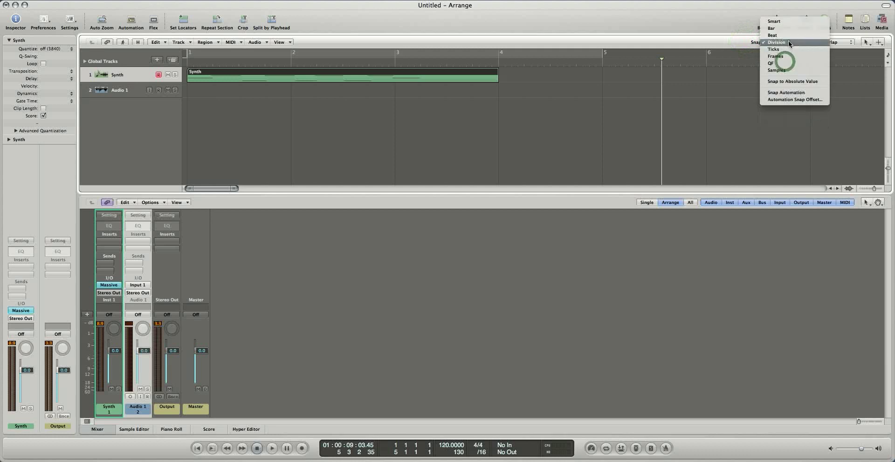
left_click(790, 80)
mouse_move(231, 74)
left_mouse_down()
mouse_move(281, 78)
mouse_move(230, 79)
left_mouse_up()
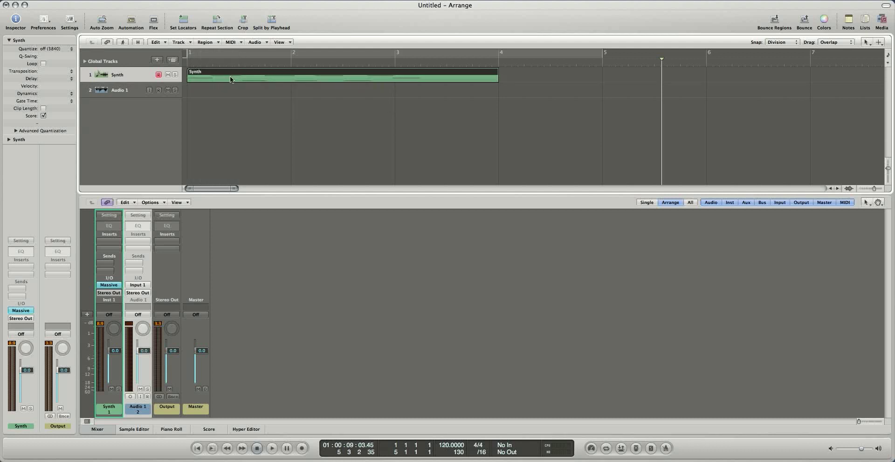
Return the playhead to the project start and examine the Event, Marker and Tempo lists.
left_click(187, 61)
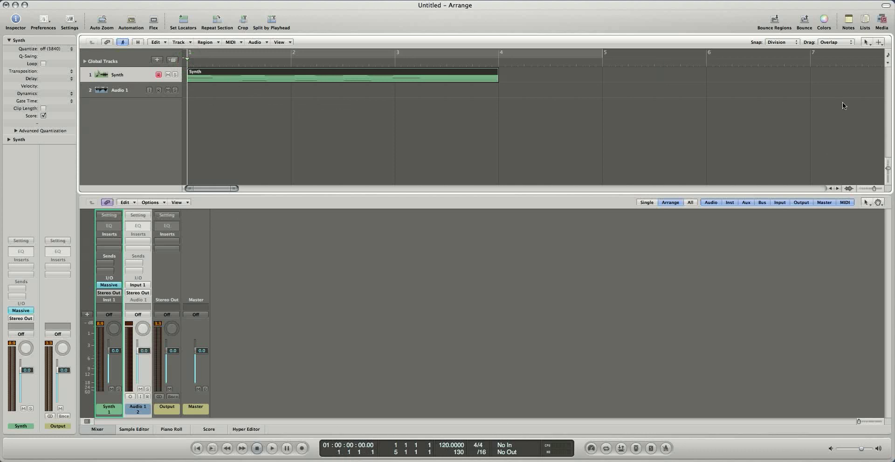
left_click(866, 20)
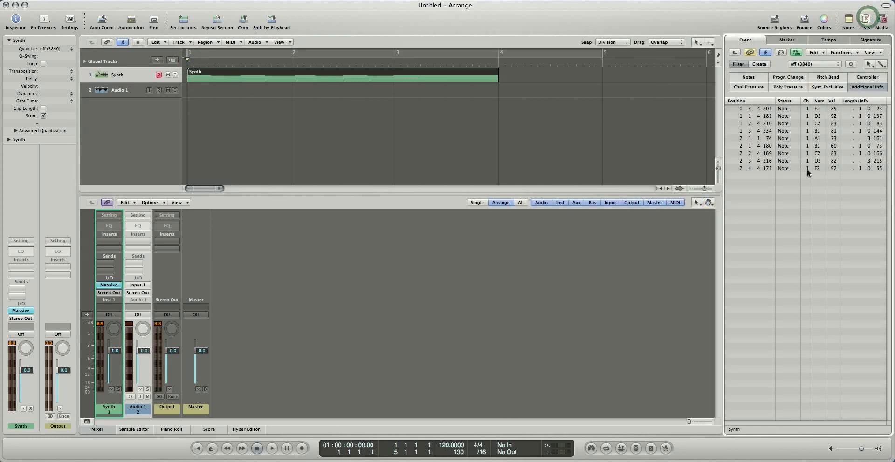
left_click(779, 41)
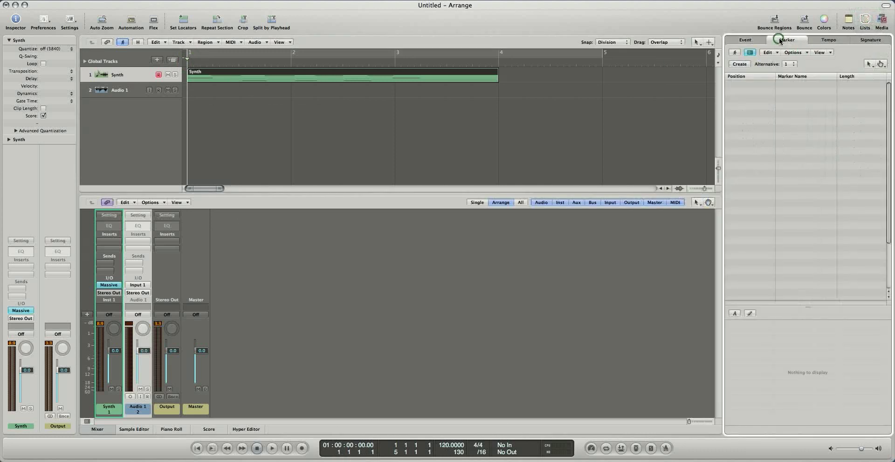
left_click(828, 40)
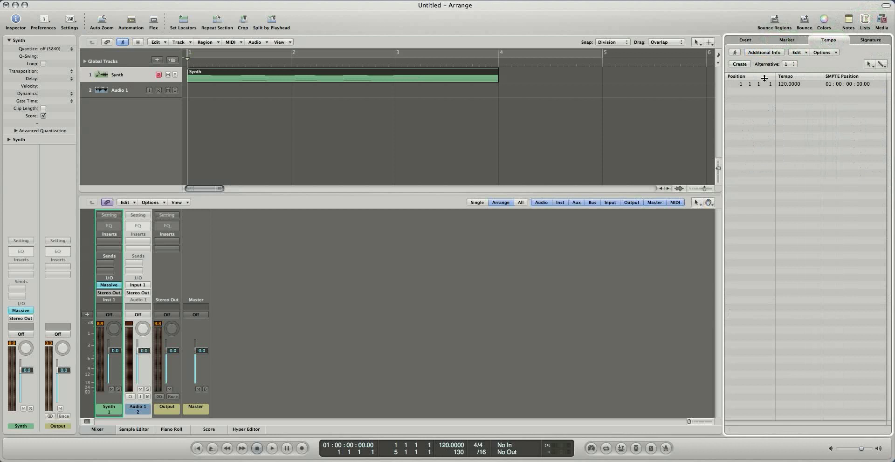
Move the Synth region and the playhead to the start of bar 2 and select the entry in the Tempo list.
left_click_drag(311, 73, 415, 74)
left_click_drag(188, 62, 283, 66)
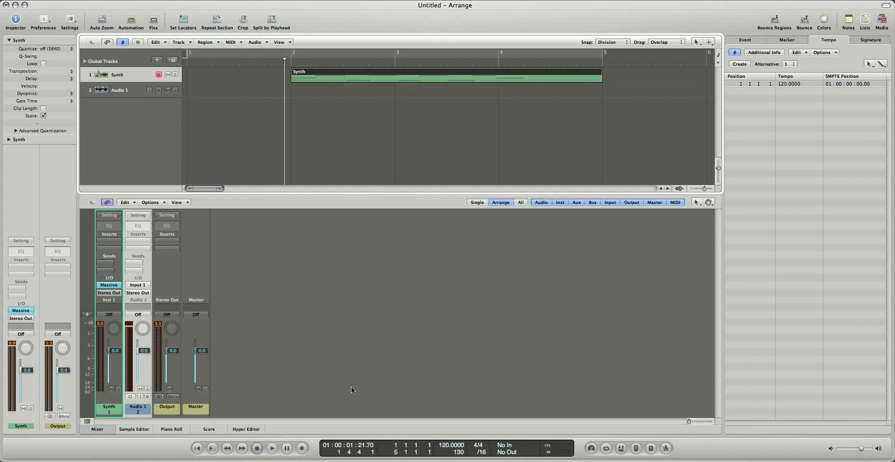
left_click_drag(287, 61, 289, 59)
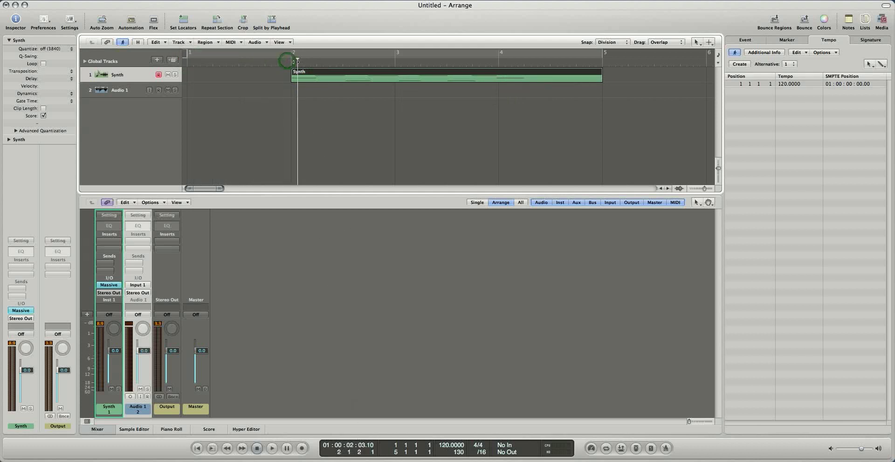
left_click(754, 84)
left_click(792, 85)
Shift the Synth region to between bars 2 and 3, and return it to the start of bar 1.
left_click_drag(333, 73, 379, 74)
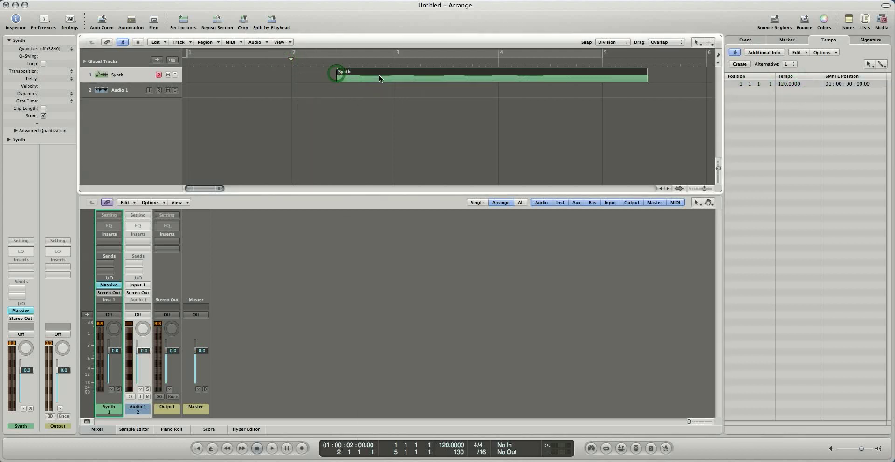
left_click(760, 85)
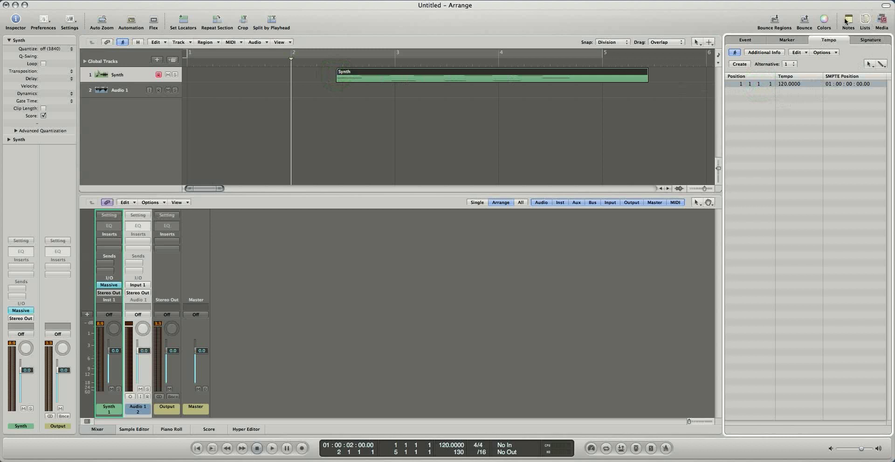
left_click(398, 106)
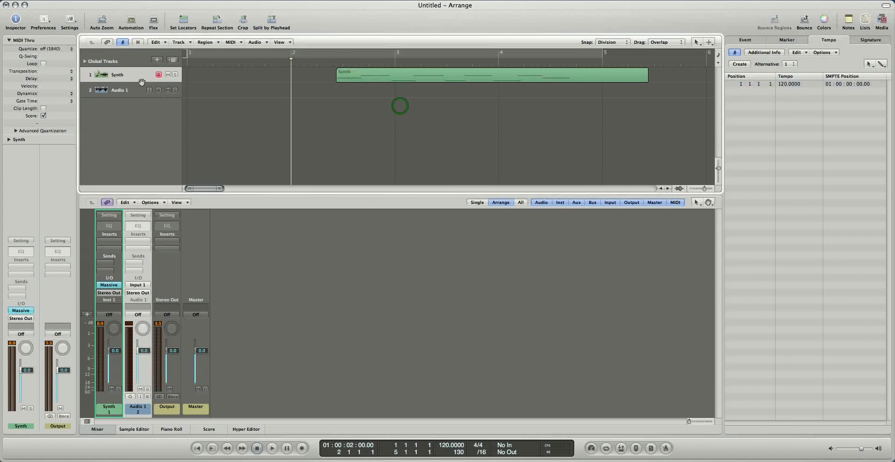
left_click_drag(412, 74, 262, 76)
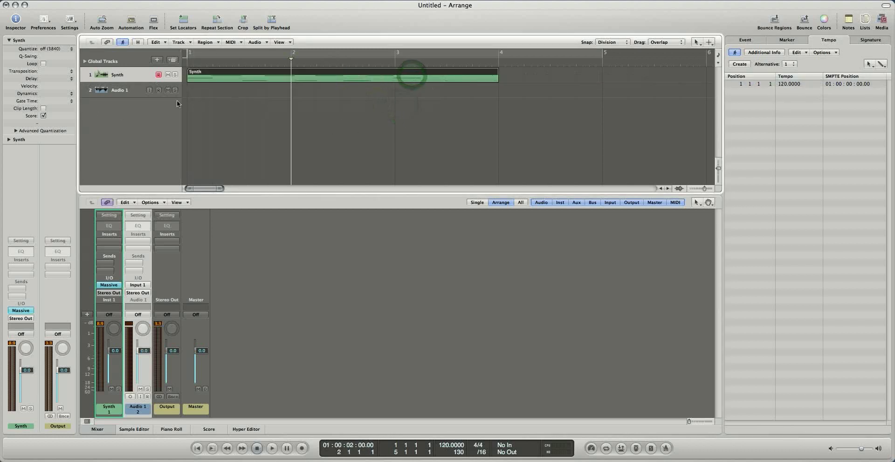
Select the Audio 1 track and browse the media files to the home folder under Users on Macintosh HD.
left_click(119, 96)
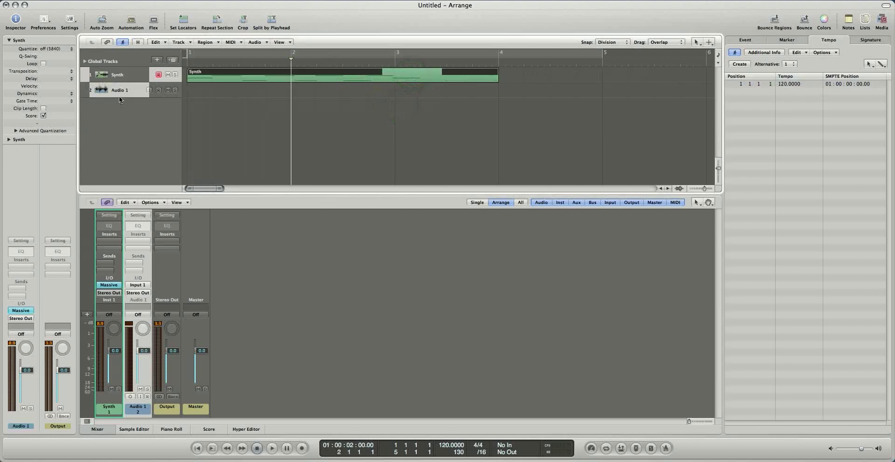
left_click(881, 21)
left_click(865, 41)
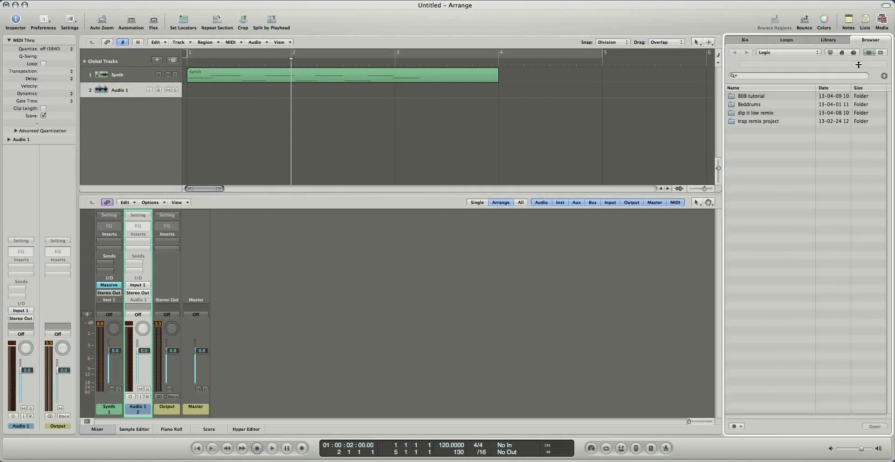
left_click(808, 53)
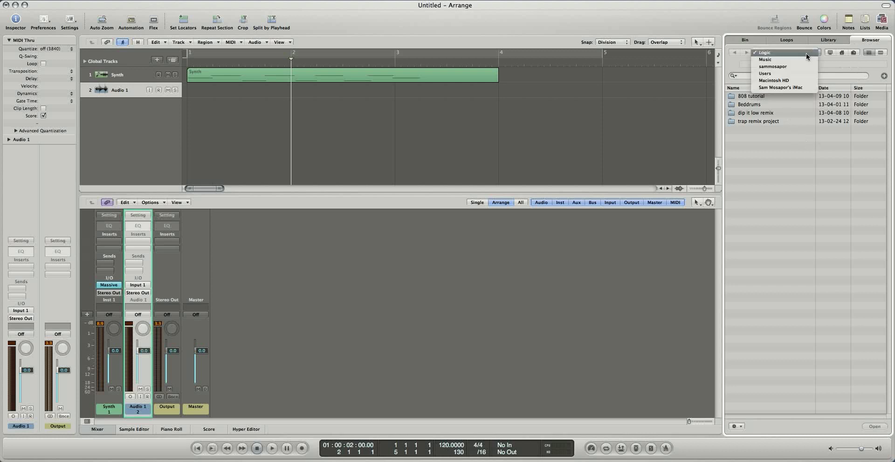
left_click(797, 86)
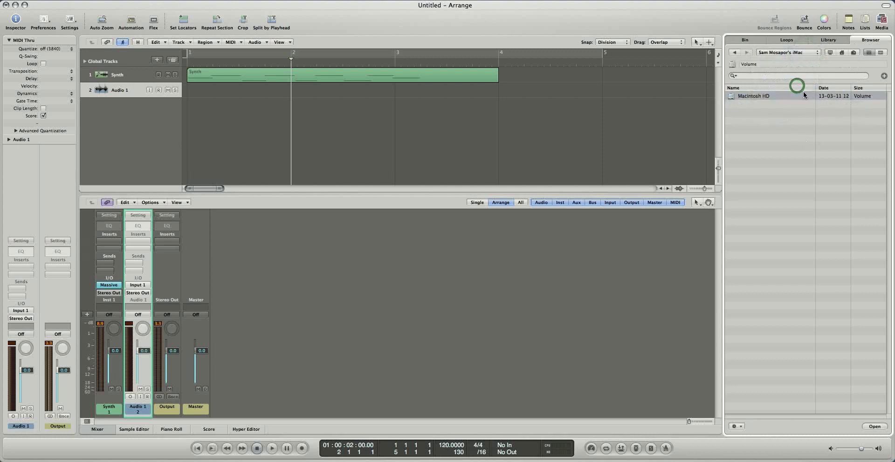
double_click(776, 96)
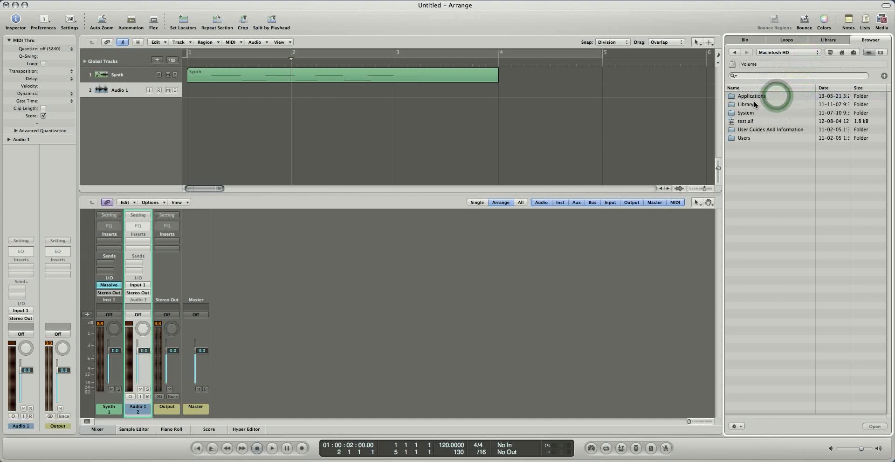
double_click(751, 139)
double_click(758, 96)
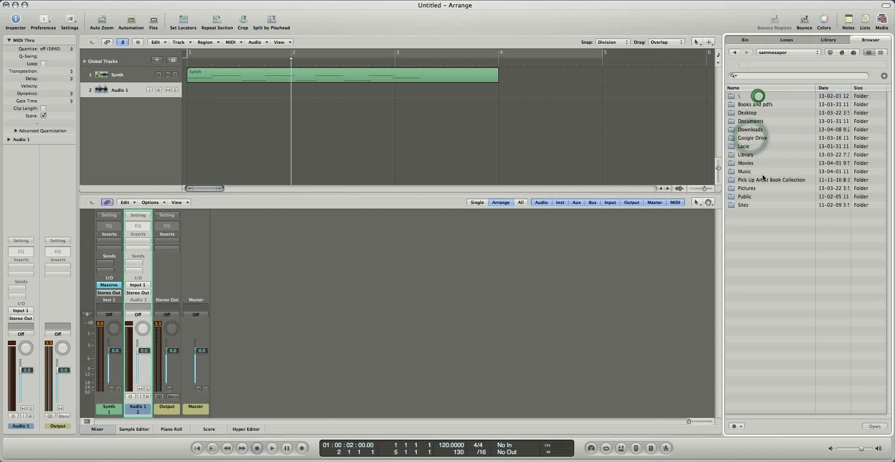
Place the EL_Dark_BD sample from Electro Dark Kit Samples in the Lacie drum packs at bar 1 of Audio 1, and copy it to beat 2.
left_click(751, 147)
double_click(752, 147)
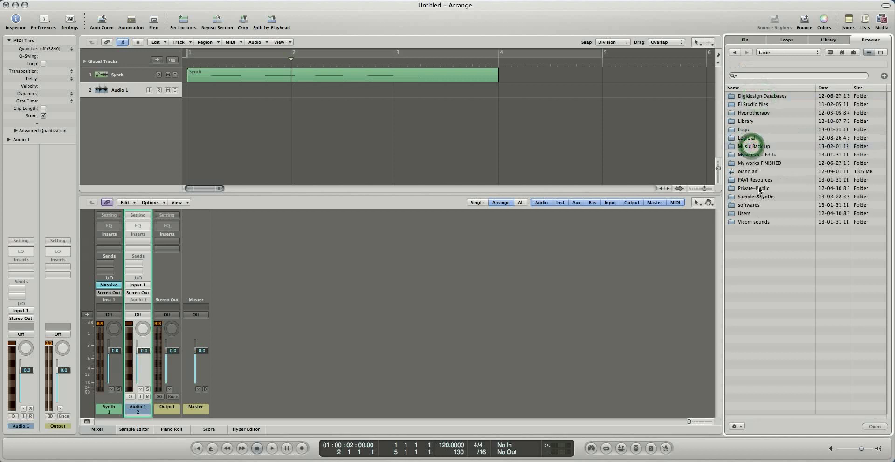
double_click(758, 192)
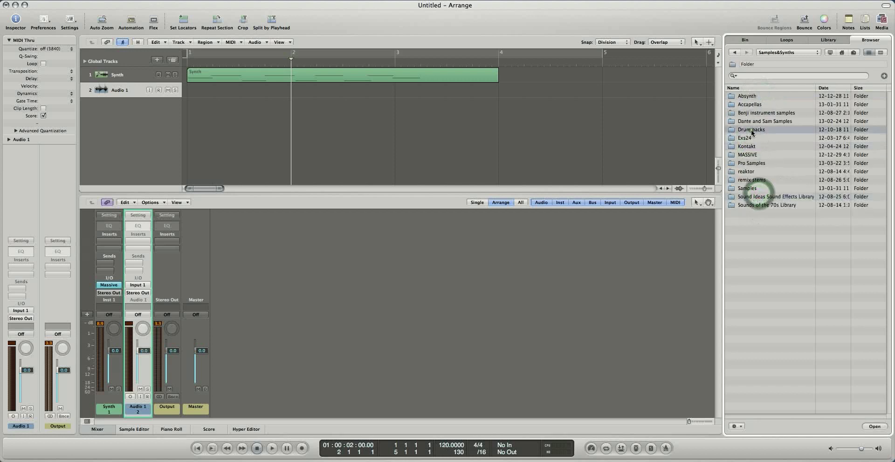
double_click(751, 131)
double_click(757, 138)
left_click_drag(766, 96, 219, 92)
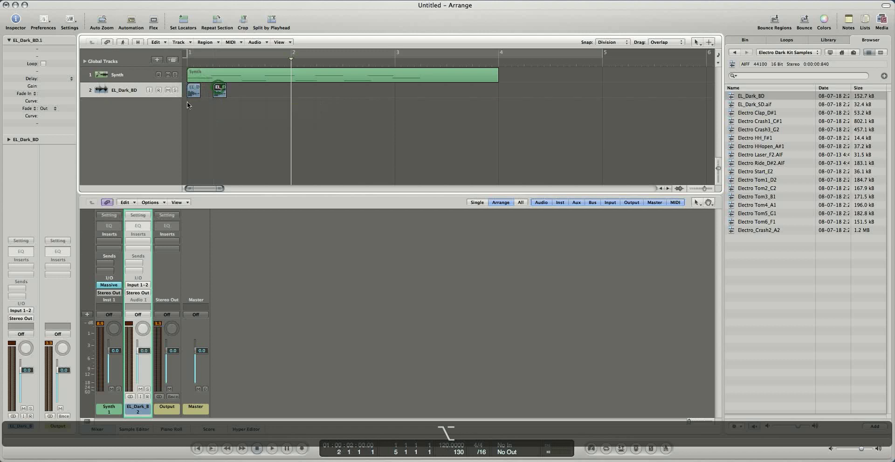
Try to extend the end of the second kick region past 1.2.3, and set the Snap mode to Smart.
key("z")
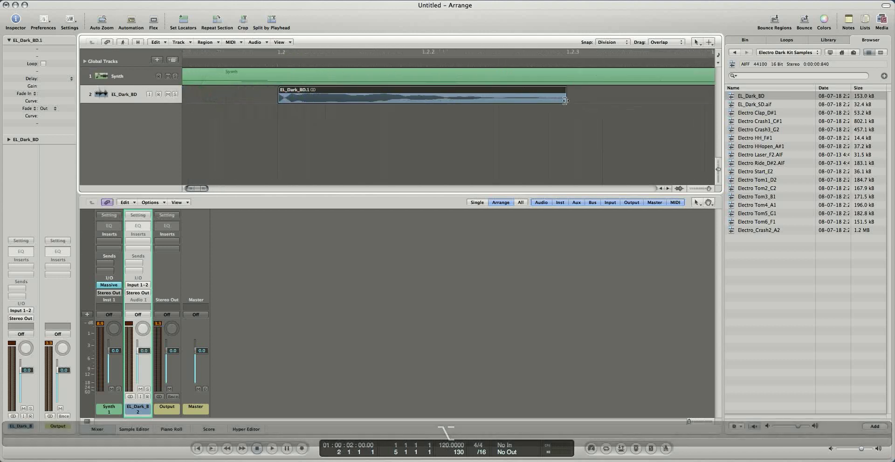
scroll(573, 114, "up", 1)
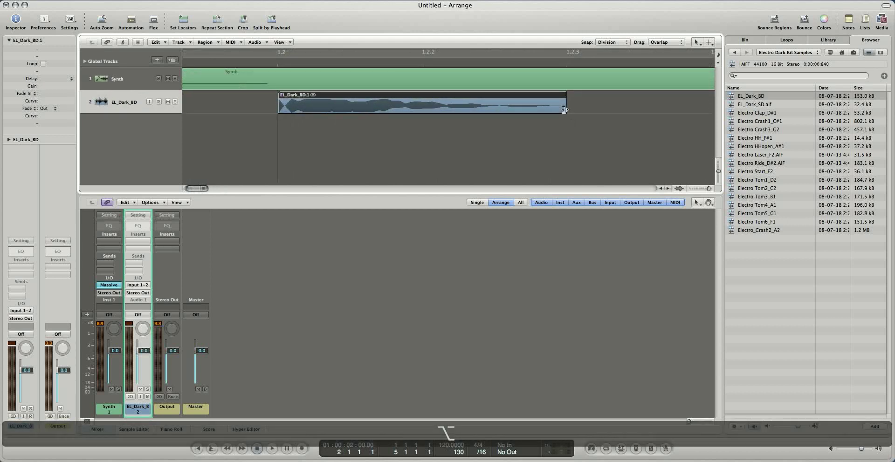
left_click_drag(563, 111, 570, 108)
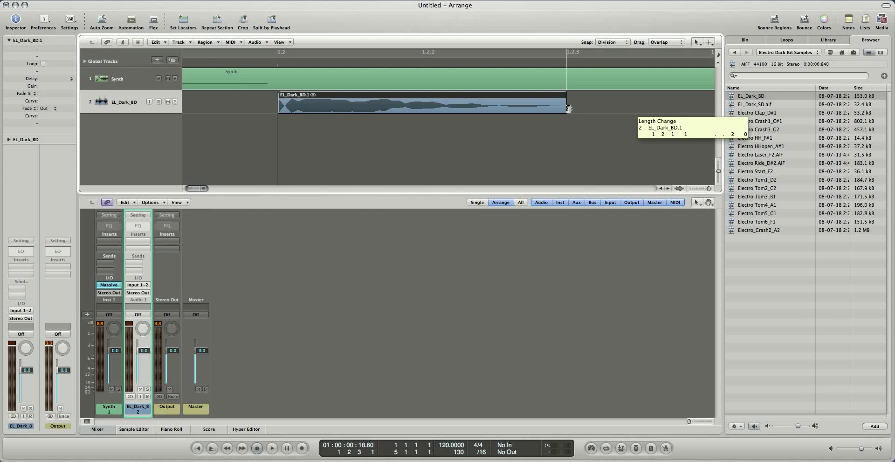
left_click_drag(569, 109, 572, 111)
left_click(614, 43)
left_click(612, 40)
left_click(611, 41)
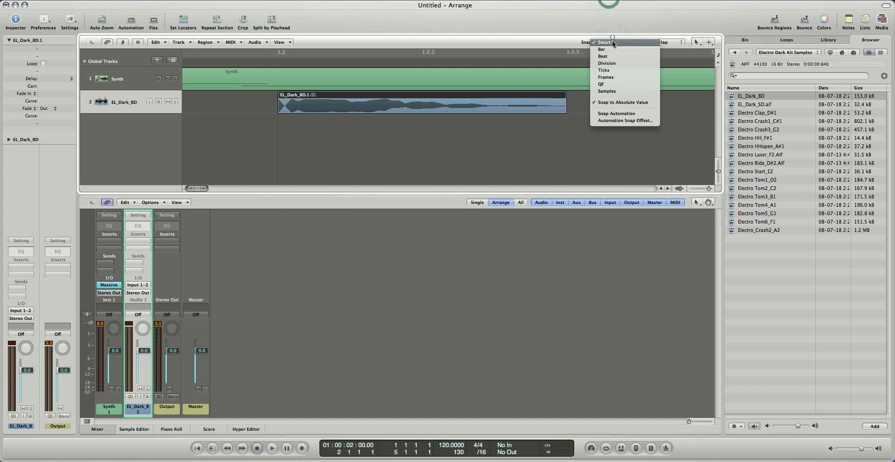
left_click(606, 103)
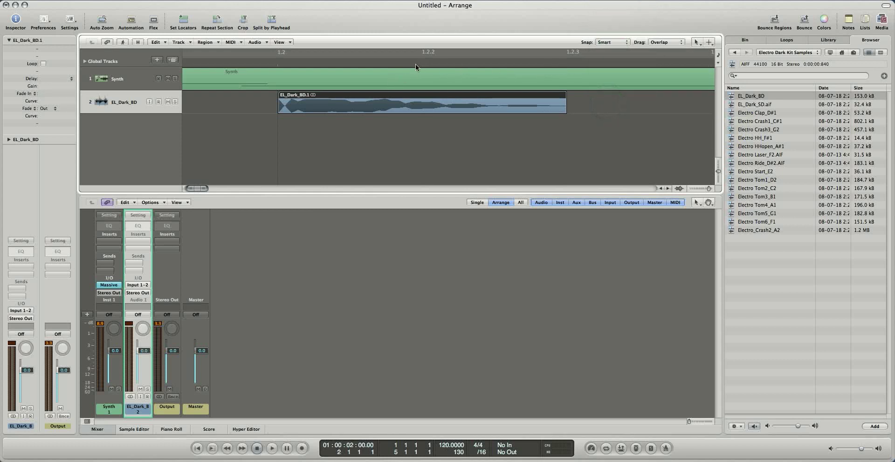
Trim the end of the second kick region slightly, and extend it back to 1.2.3.
left_click_drag(566, 113, 554, 111)
key("alt")
key("z")
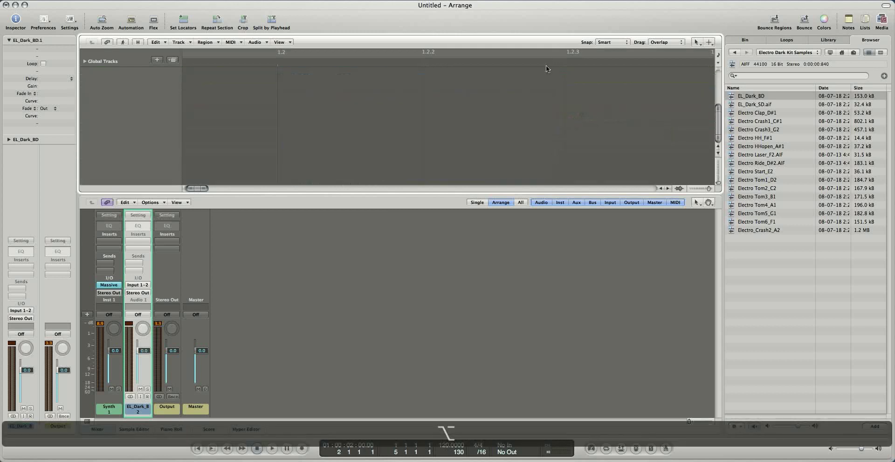
scroll(560, 156, "down", 5)
scroll(564, 113, "up", 2)
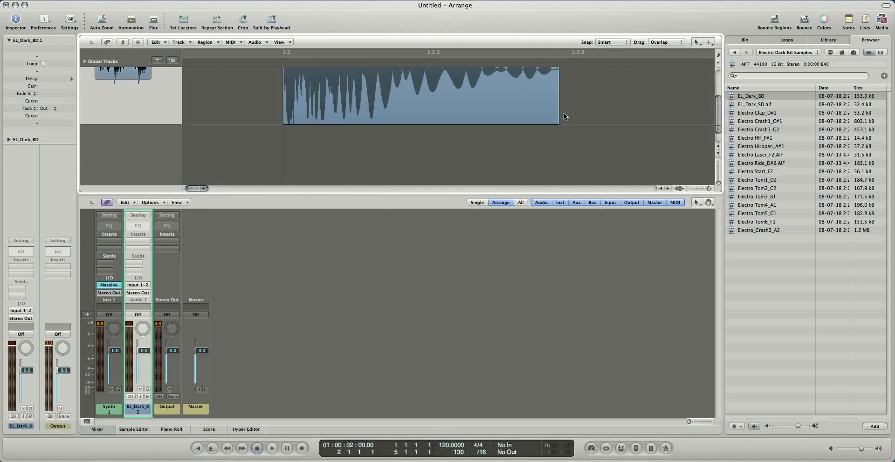
scroll(560, 133, "left", 2)
left_click_drag(585, 143, 599, 144)
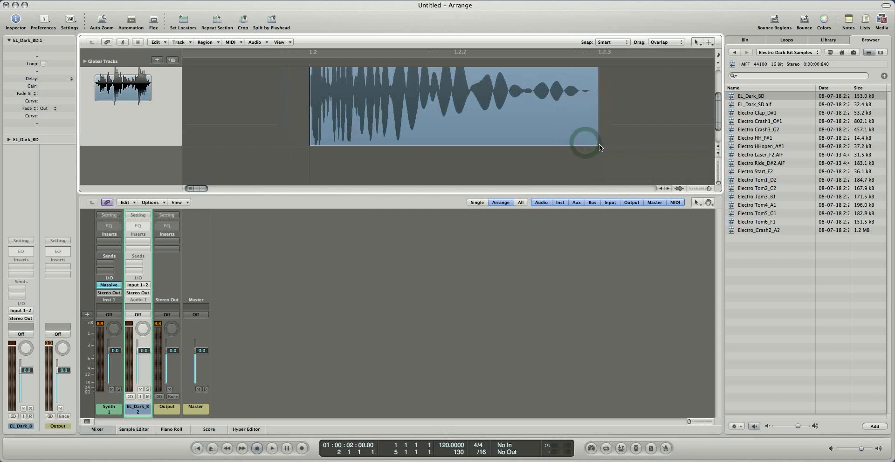
scroll(611, 122, "up", 3)
scroll(608, 122, "down", 2)
left_click(616, 118)
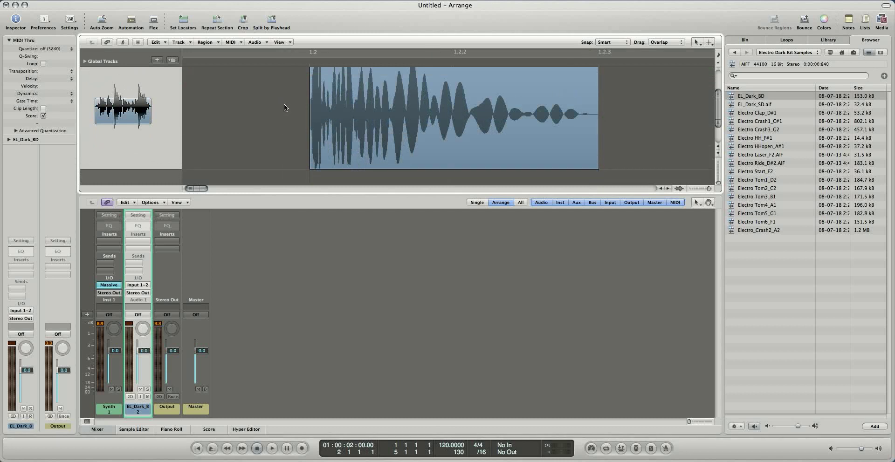
Add short fade-outs of 3 to the ends of both kick regions with the Fade tool.
key("Escape")
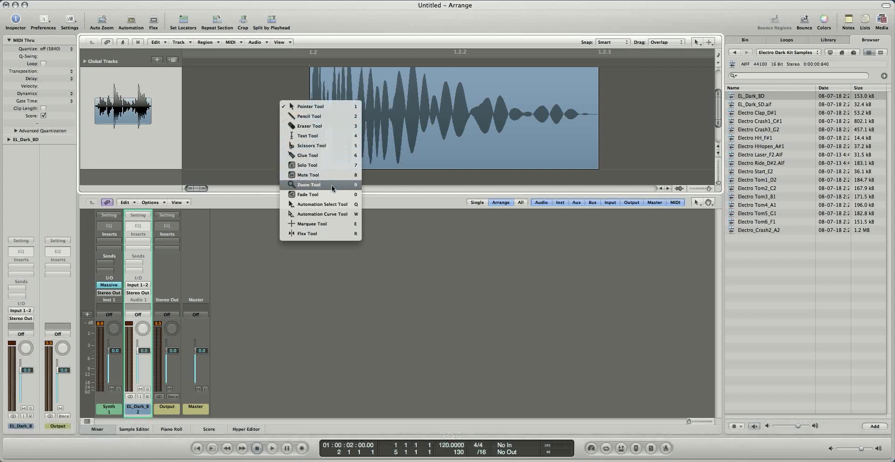
left_click(326, 194)
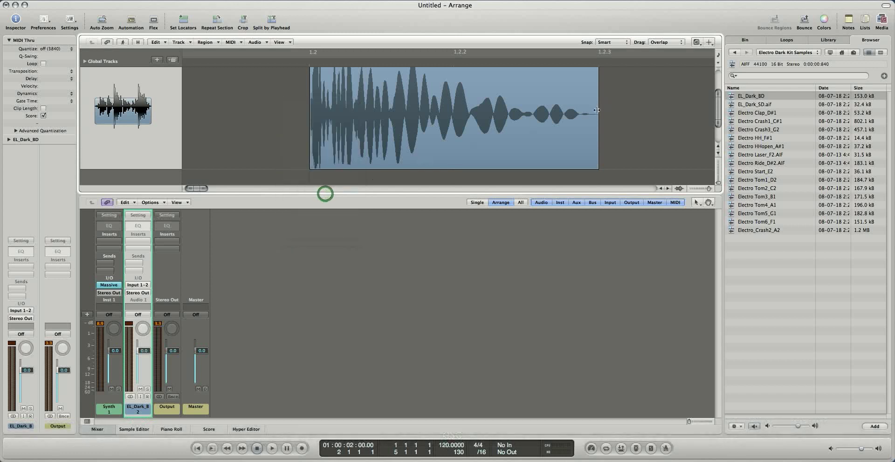
left_click_drag(597, 113, 594, 116)
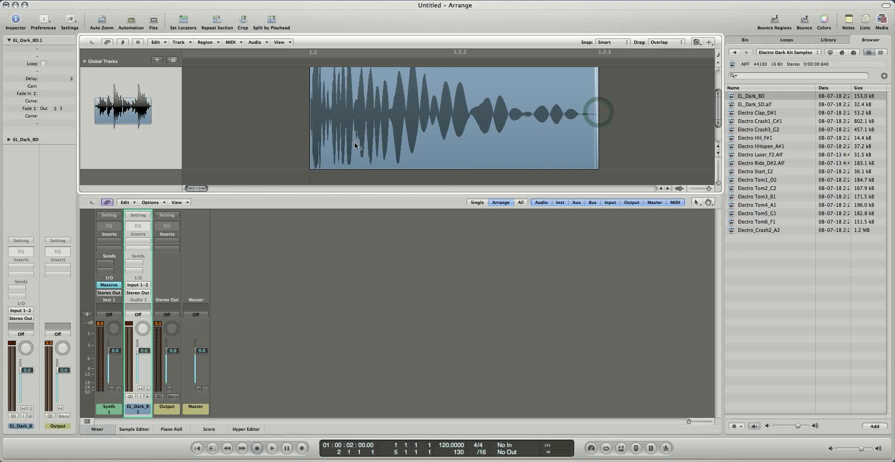
scroll(563, 138, "down", 3)
scroll(562, 136, "down", 5)
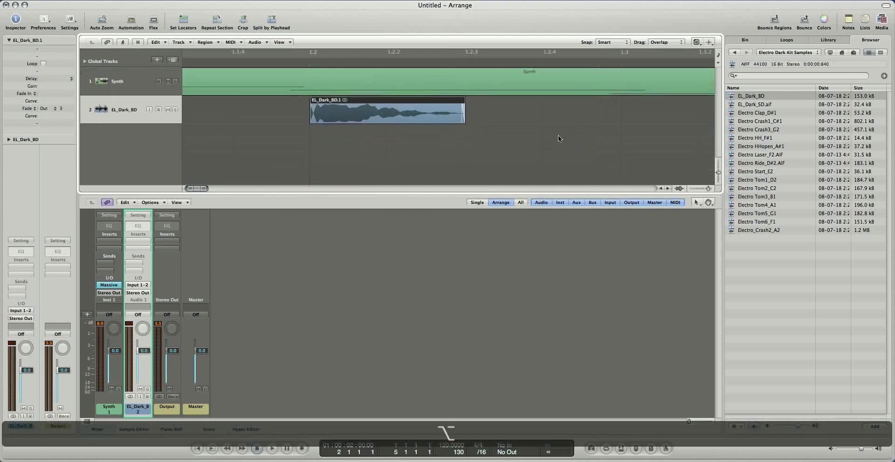
left_click_drag(225, 120, 224, 118)
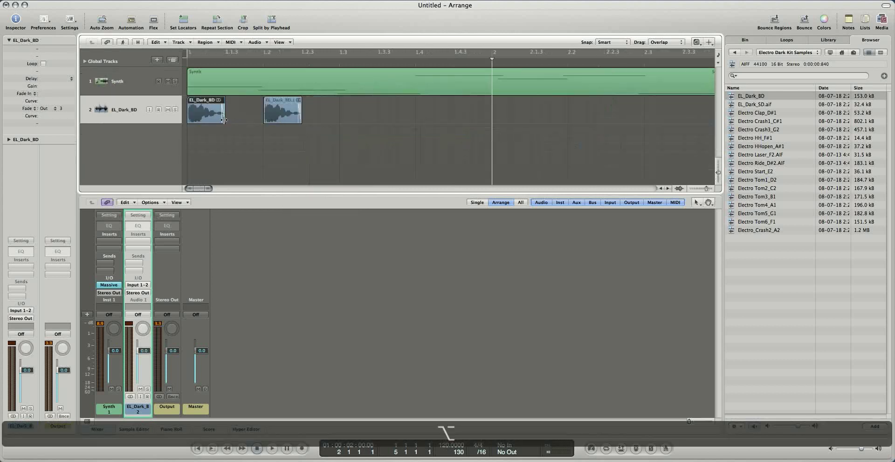
Lengthen the second kick region's fade-out to 27 and bend its curve to -13.
left_click(301, 105)
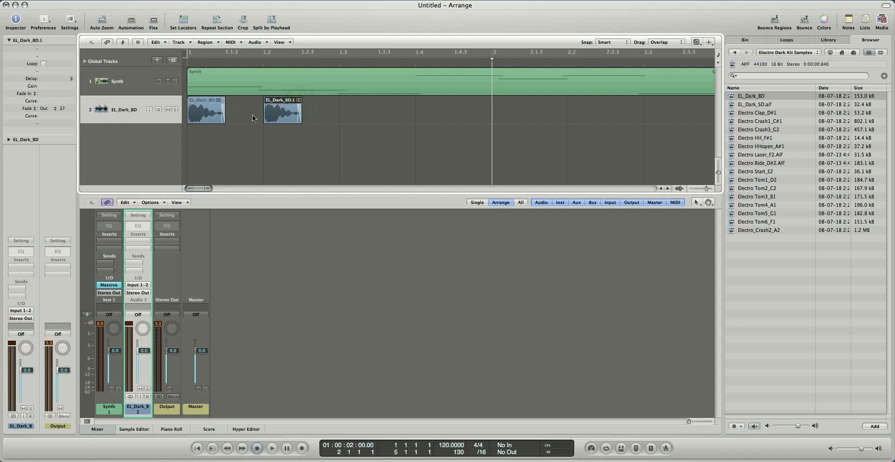
left_click(300, 110, "ctrl+alt")
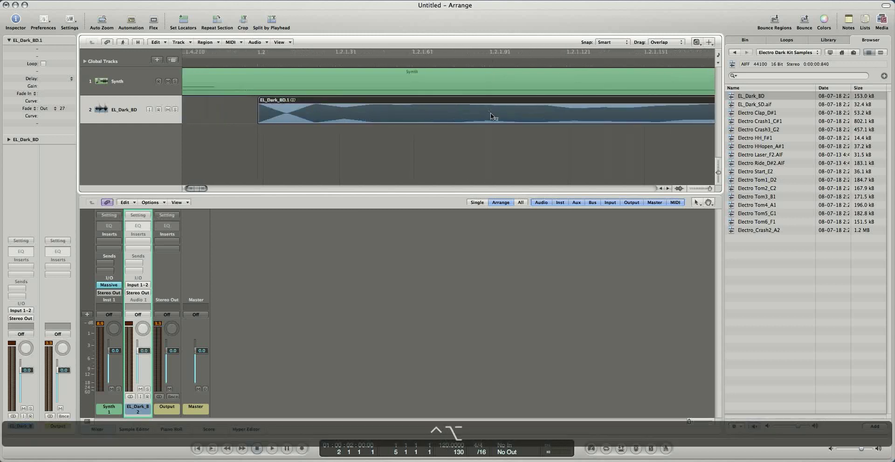
scroll(495, 111, "right", 10)
left_click_drag(501, 113, 509, 53)
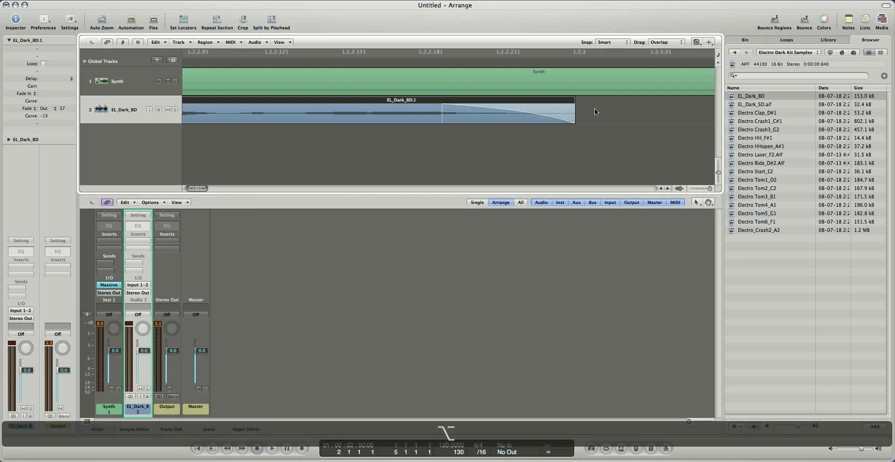
scroll(592, 109, "down", 10)
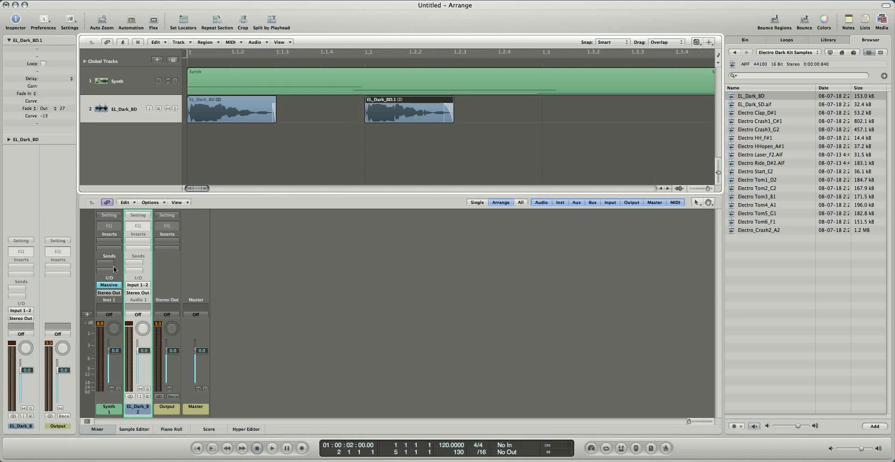
Select the Synth and EL_Dark_BD channel strips in the Mixer in turn, and deselect the kick regions.
left_click(108, 408)
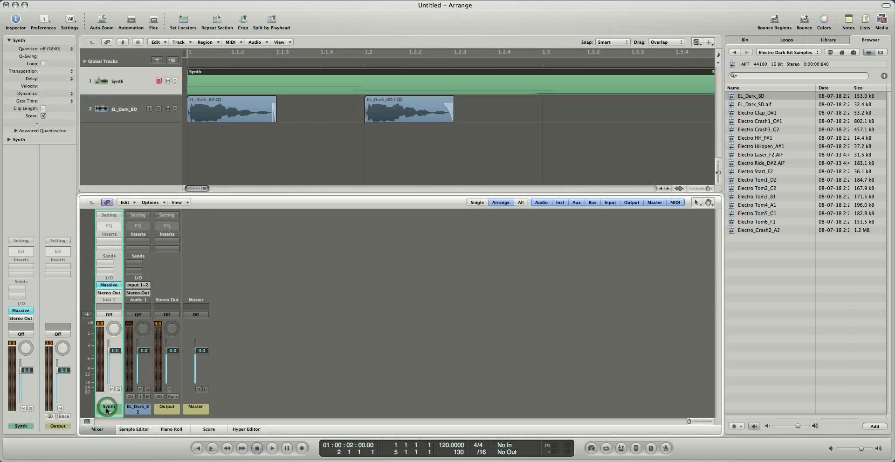
left_click(136, 409)
left_click(119, 409)
left_click(136, 409)
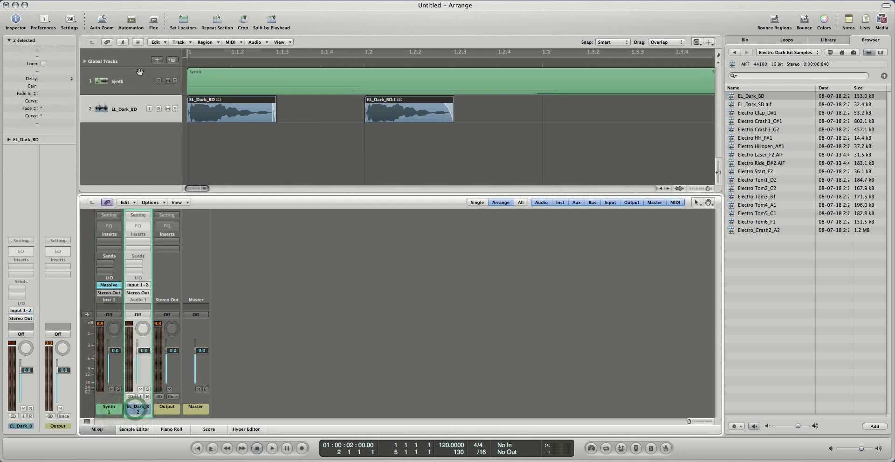
left_click(318, 171)
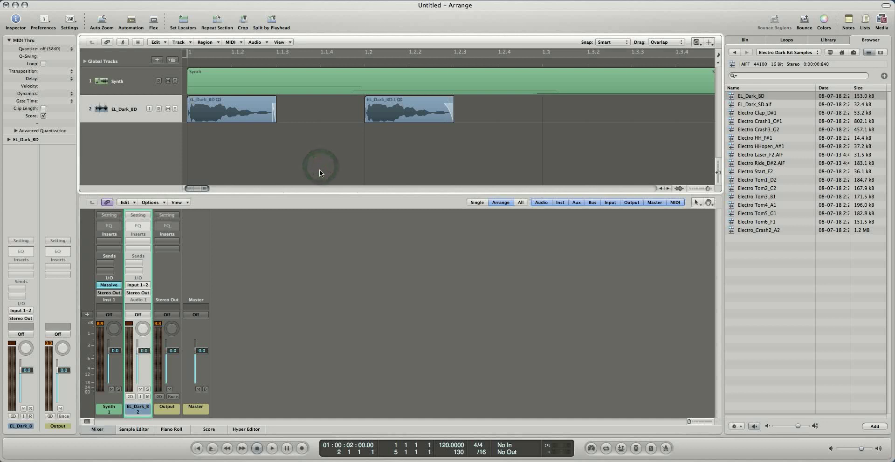
Enlarge the Arrange area above the Mixer and examine the regions at different zoom levels.
left_click_drag(336, 192, 337, 288)
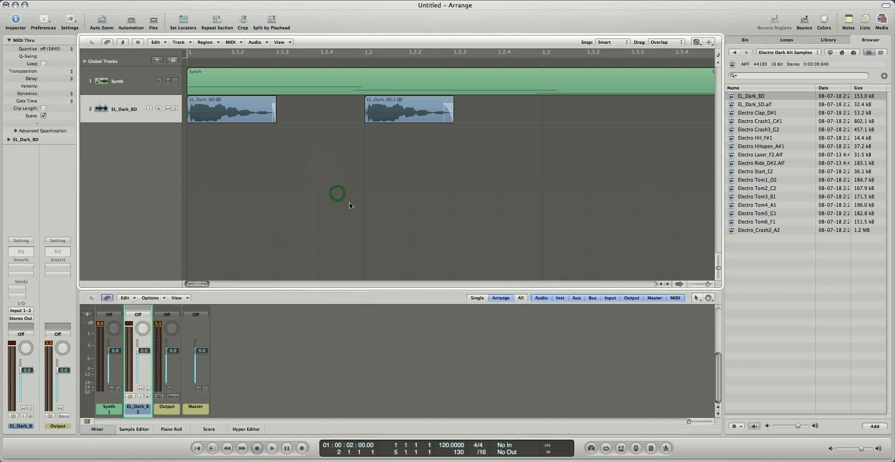
scroll(374, 155, "right", 3)
scroll(373, 152, "left", 5)
scroll(366, 121, "right", 15)
scroll(382, 128, "left", 15)
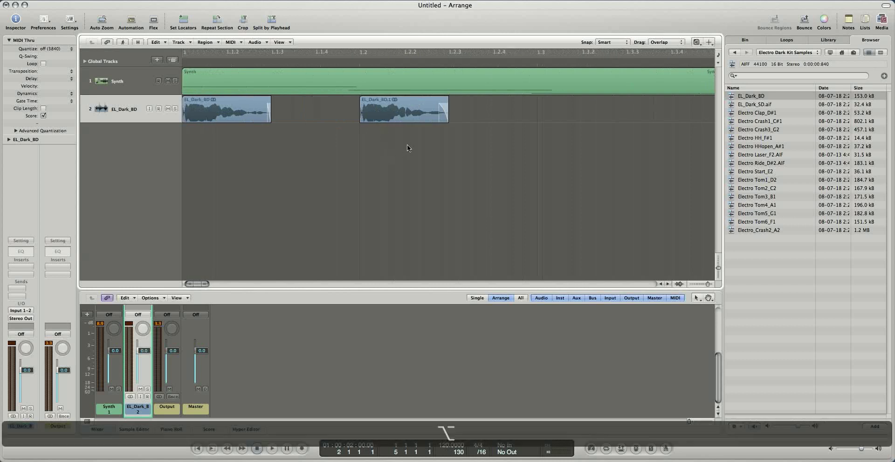
scroll(407, 148, "down", 1)
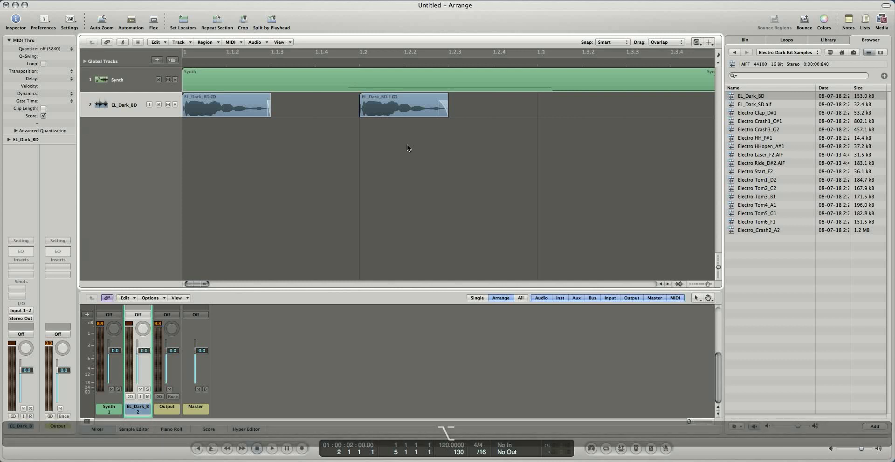
scroll(407, 148, "left", 2)
scroll(406, 145, "left", 5)
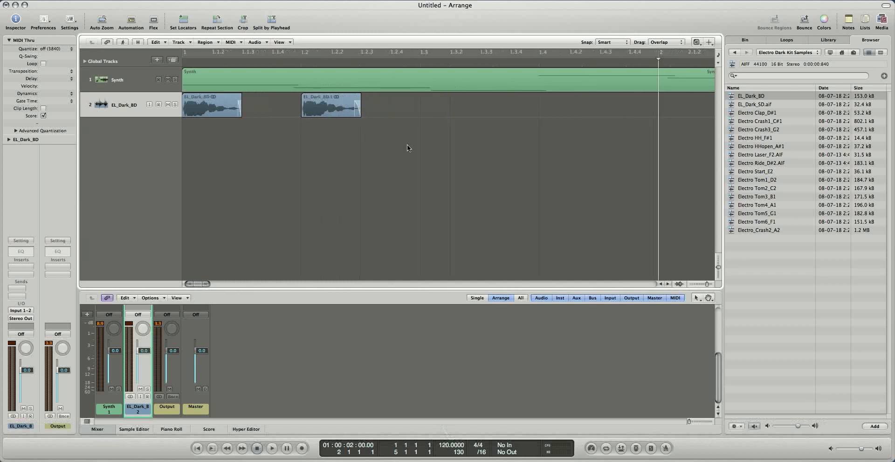
scroll(406, 148, "right", 6)
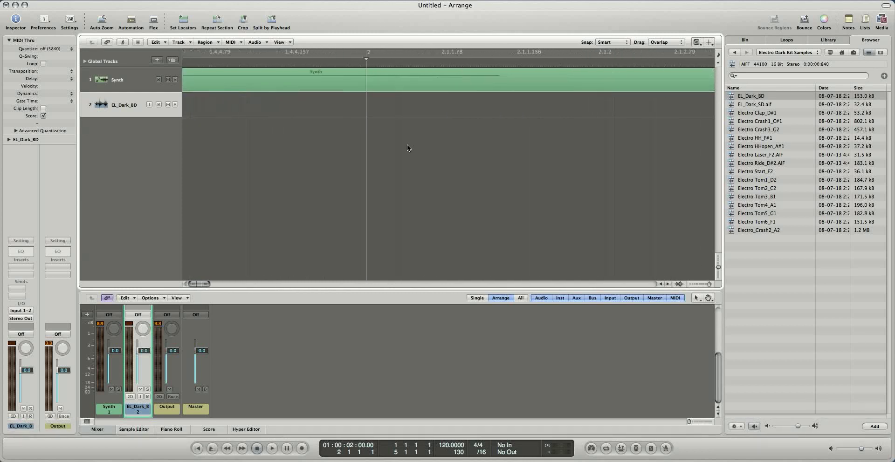
scroll(407, 148, "left", 6)
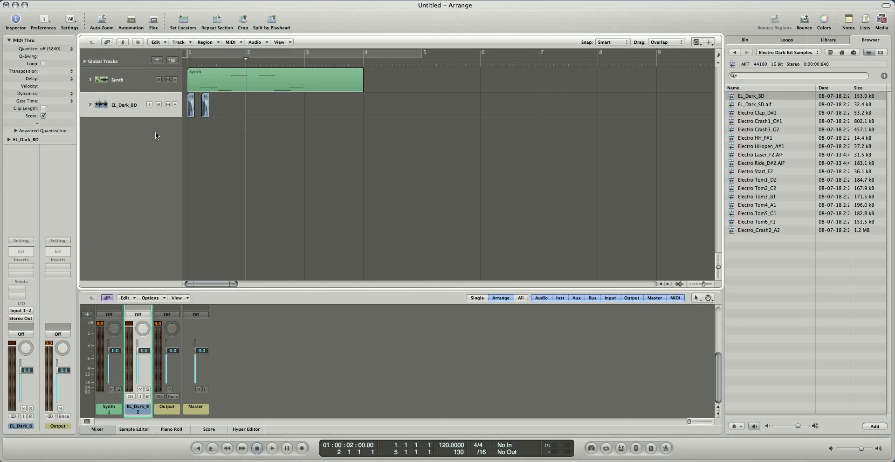
Switch back to the Pointer tool and copy the two kick regions along the track to fill every beat of bars 1 and 2.
left_click_drag(230, 127, 191, 99)
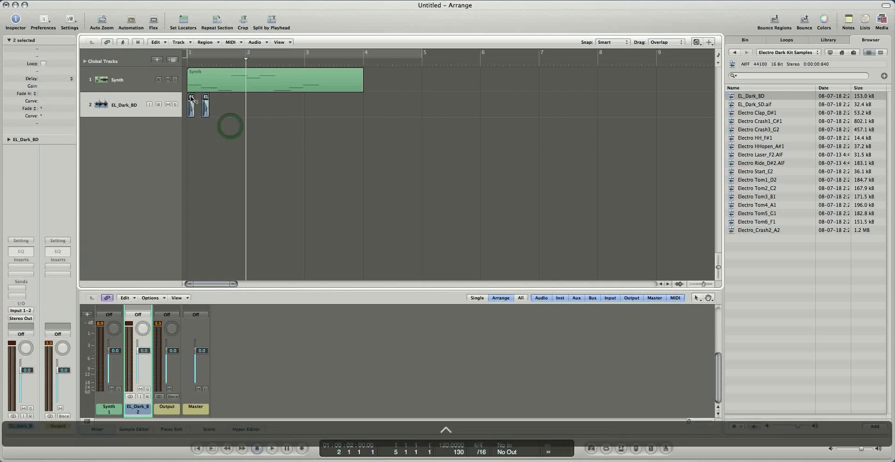
right_click(191, 99)
key("Escape")
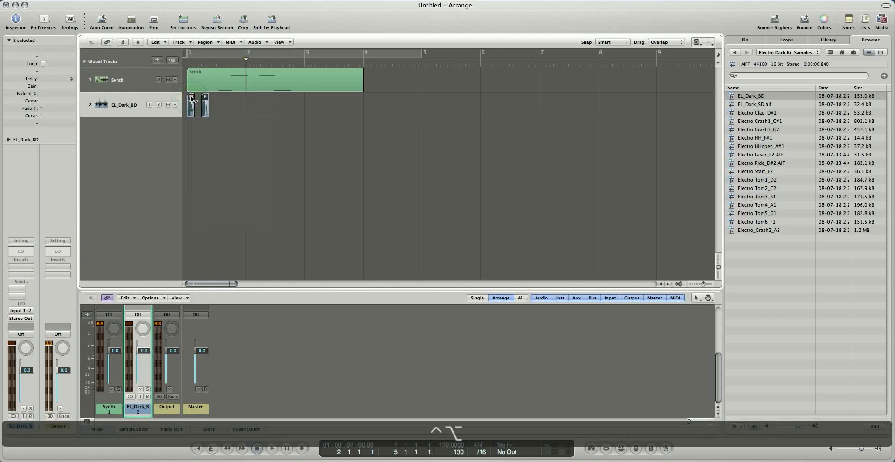
key("Escape")
key("Escape")
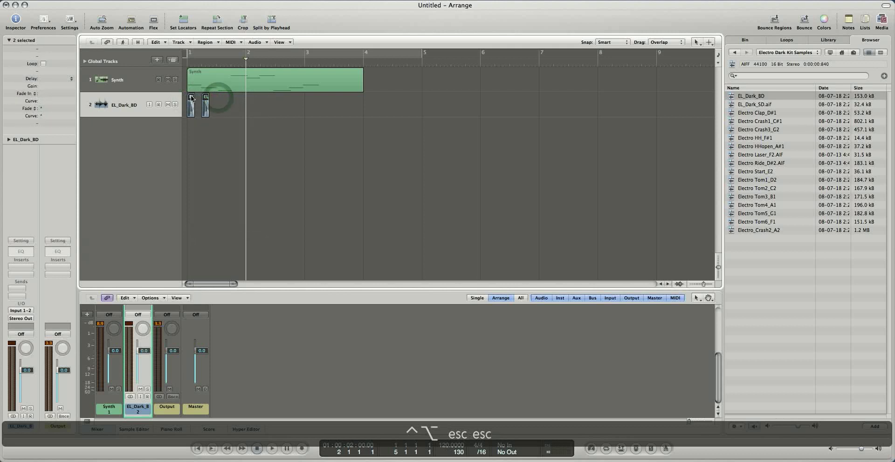
left_click_drag(192, 98, 249, 99)
left_click(310, 97)
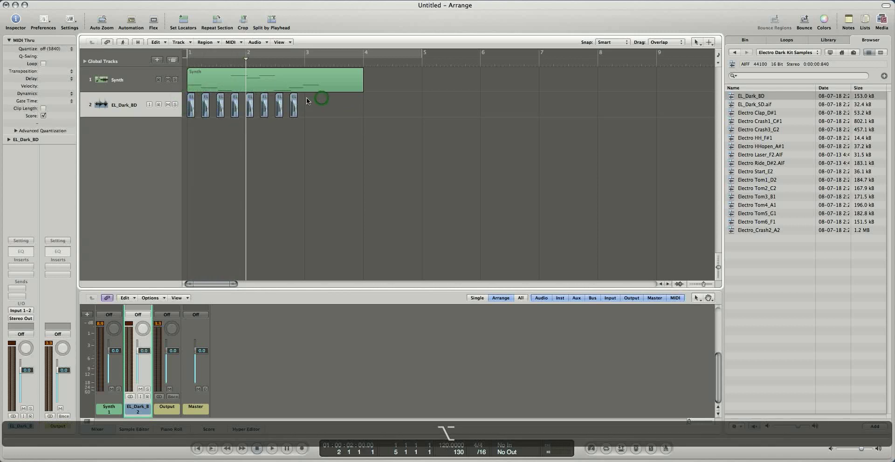
Set a cycle range from bar 1 to bar 3, and shorten the Synth region to end at bar 3.
left_click(257, 53)
left_click(257, 53)
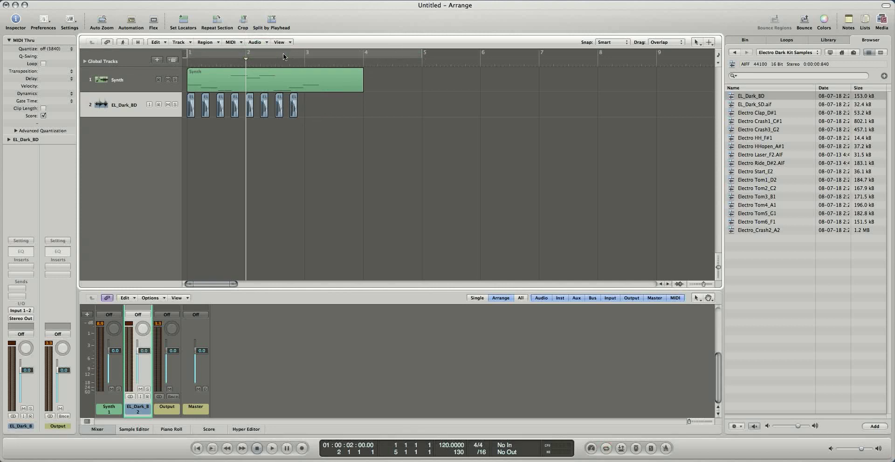
left_click(214, 54)
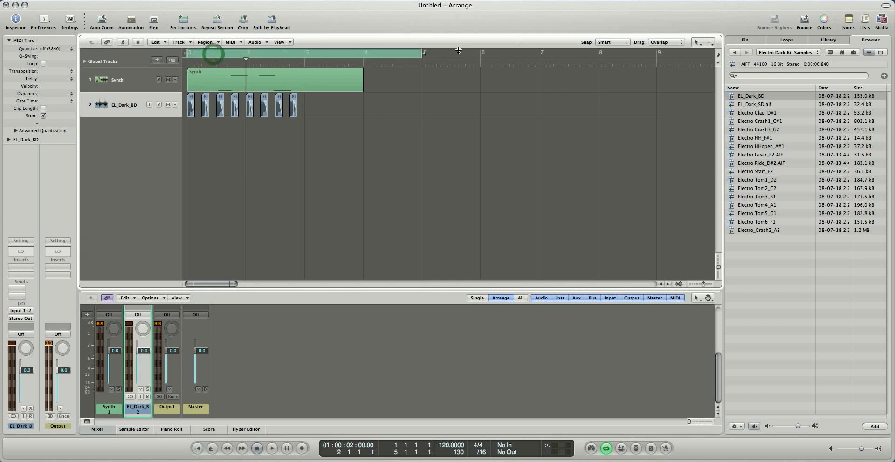
mouse_move(417, 54)
left_mouse_down()
mouse_move(330, 55)
mouse_move(423, 55)
left_mouse_up()
left_click_drag(422, 52, 303, 64)
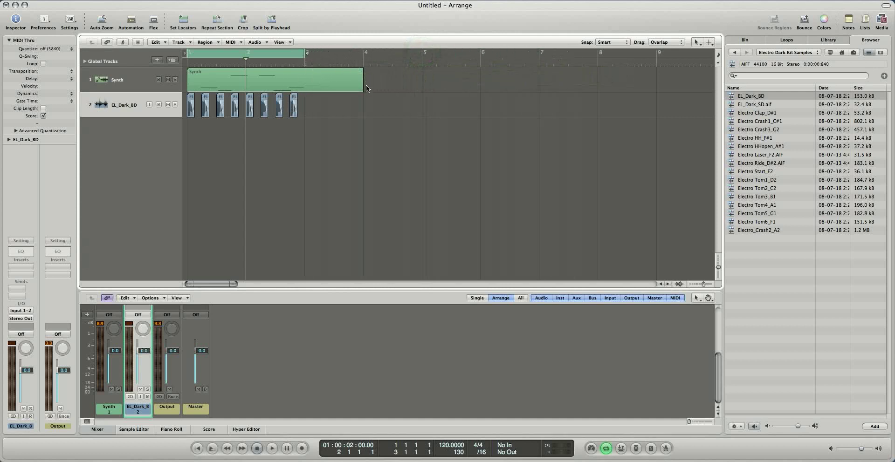
left_click_drag(360, 89, 302, 93)
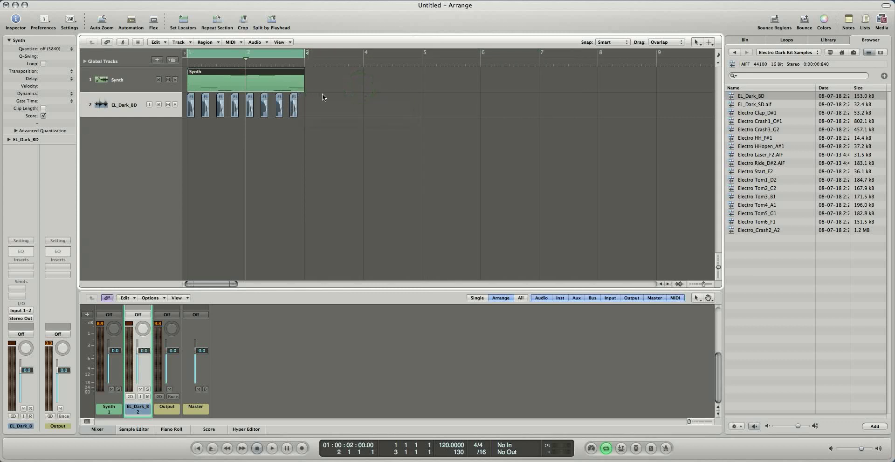
Play the loop to check its level, and lower the Output channel fader to -6.0 dB.
key("space")
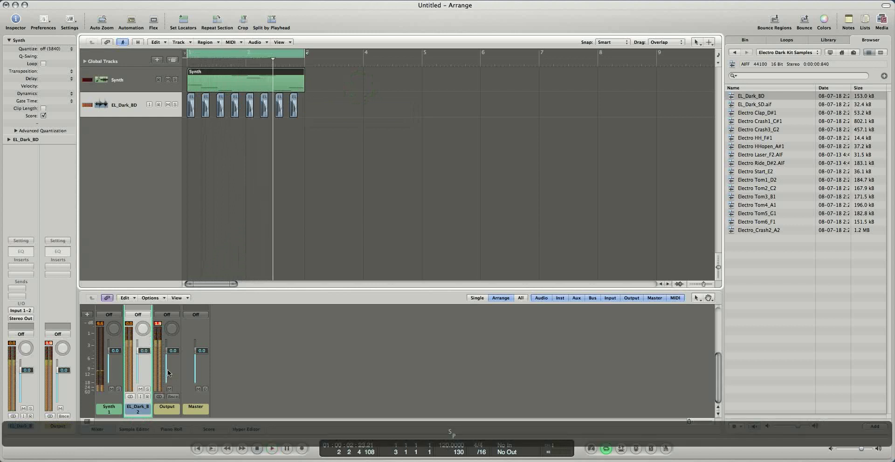
left_click(365, 152)
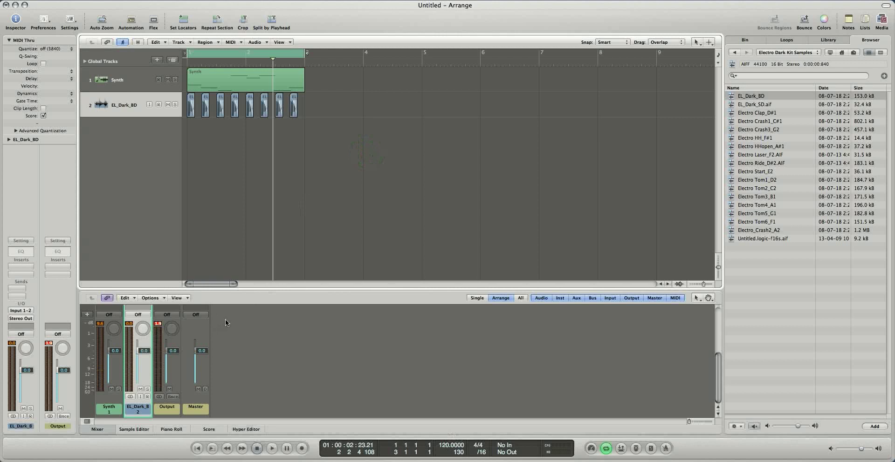
left_click(161, 326)
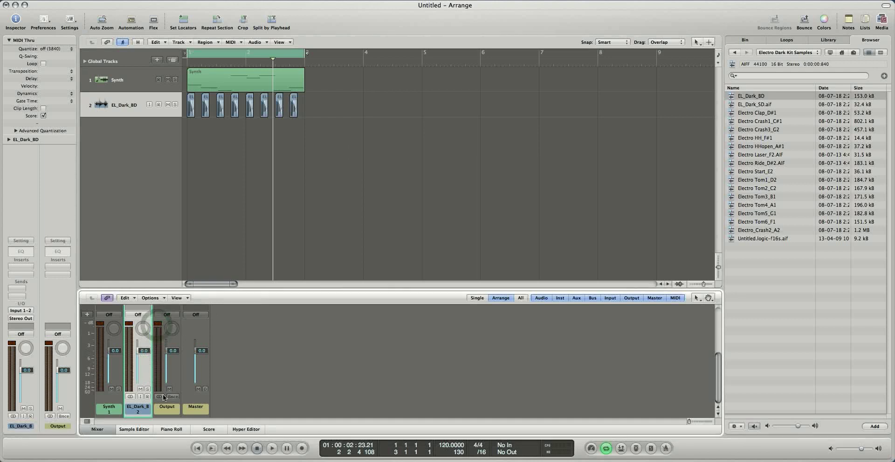
left_click(167, 413)
left_click_drag(168, 354, 169, 364)
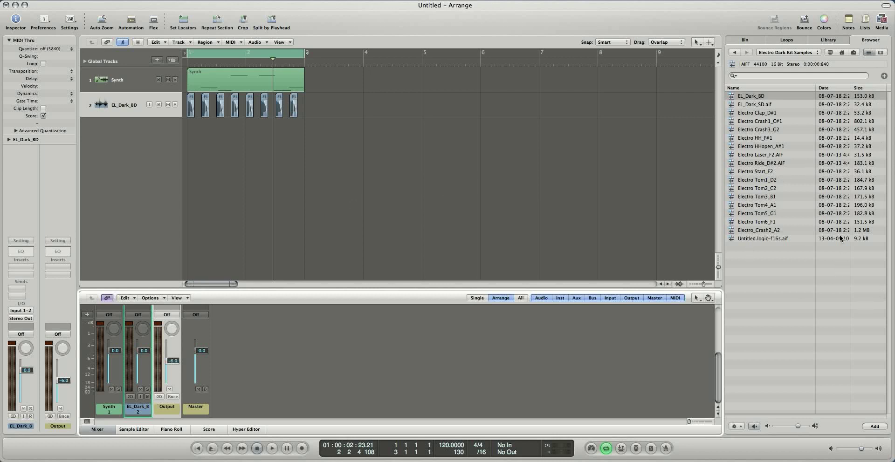
Load the Untitled Sound 1212' setting on the Synth track from the Library, and refresh the Library.
left_click(827, 41)
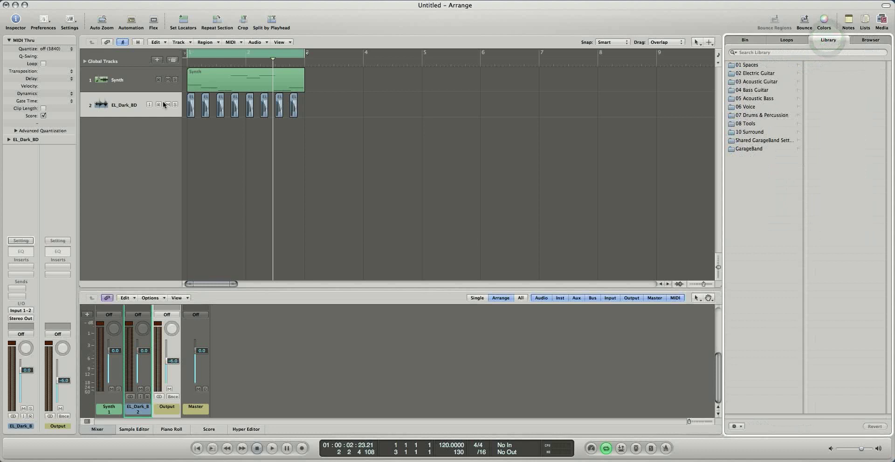
left_click(137, 82)
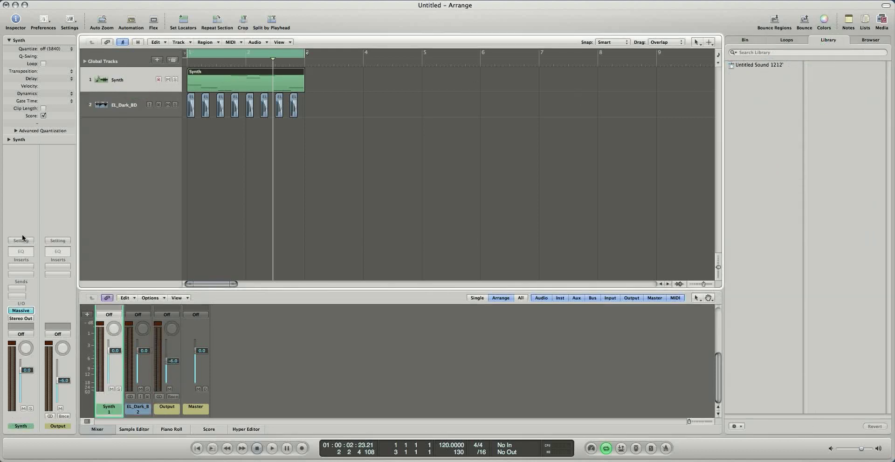
left_click(757, 80)
left_click(761, 66)
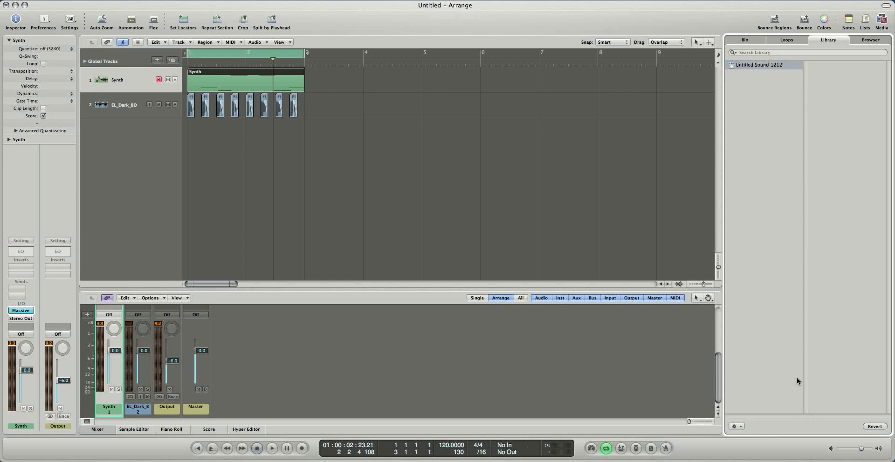
left_click(734, 425)
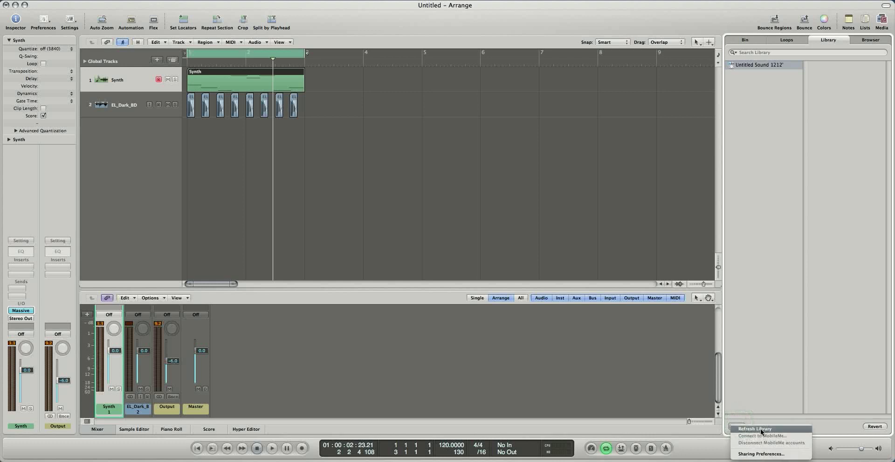
left_click(762, 431)
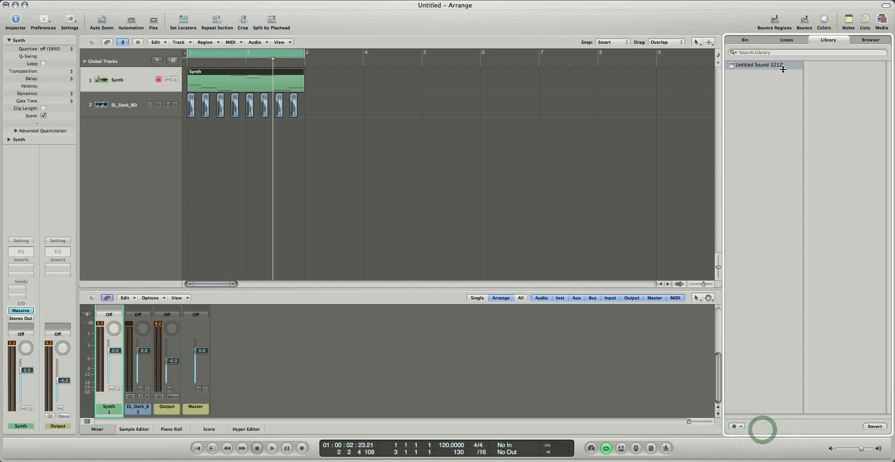
left_click(732, 52)
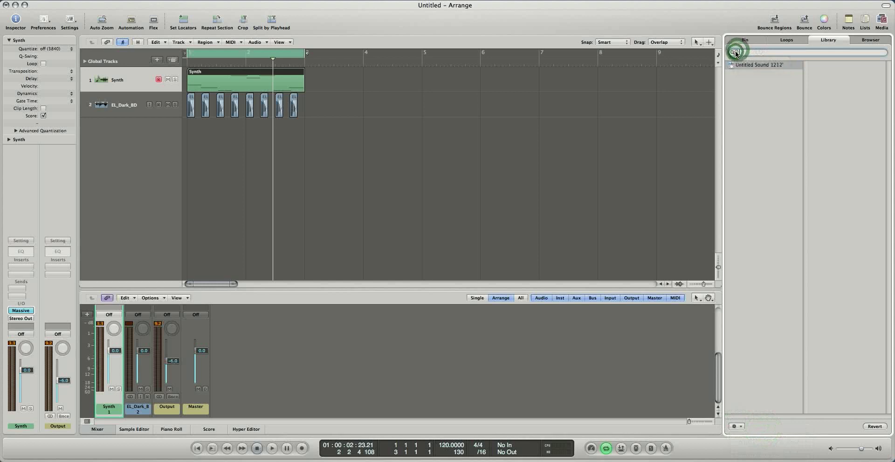
Filter the Loops by Processed, audition Celestial Body Long and Breakbeat Long, and stop the preview from the audio Bin.
left_click(786, 40)
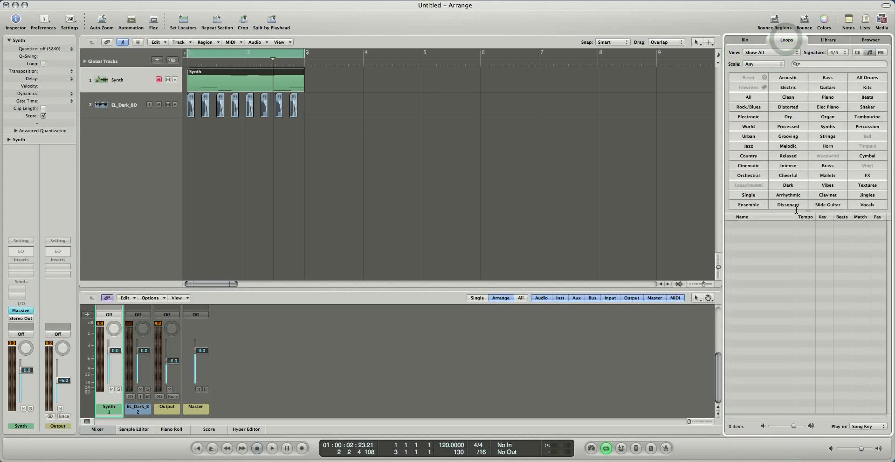
left_click(779, 129)
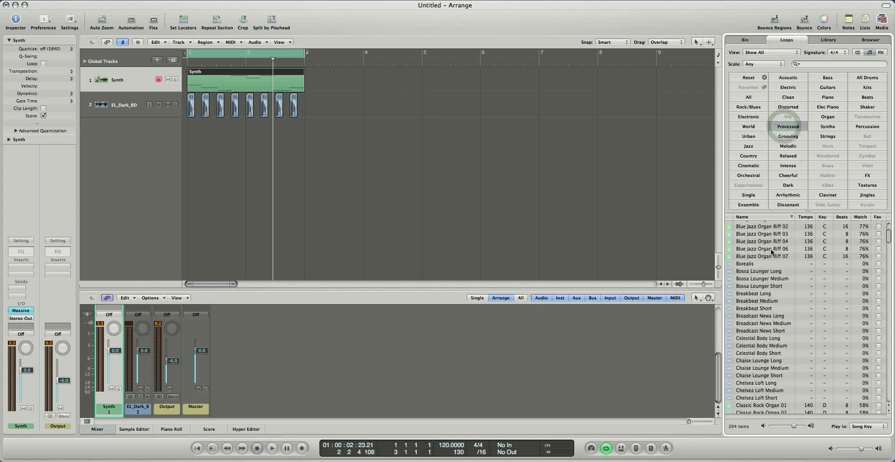
left_click(748, 338)
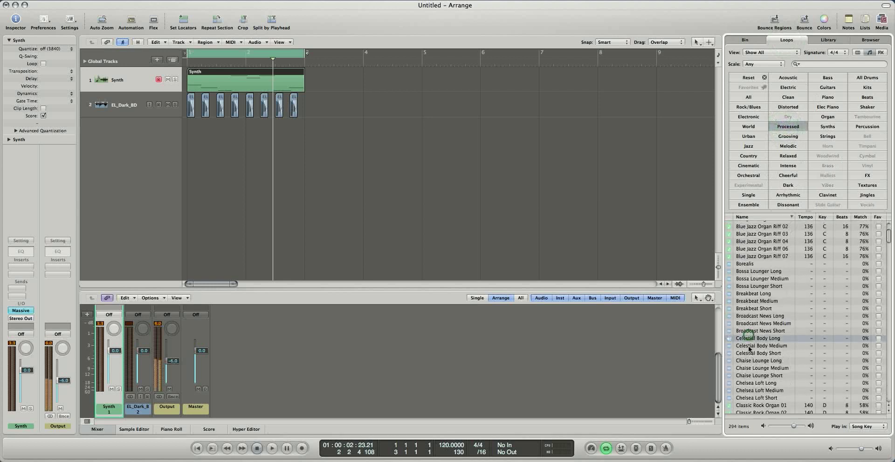
left_click(754, 292)
left_click(668, 215)
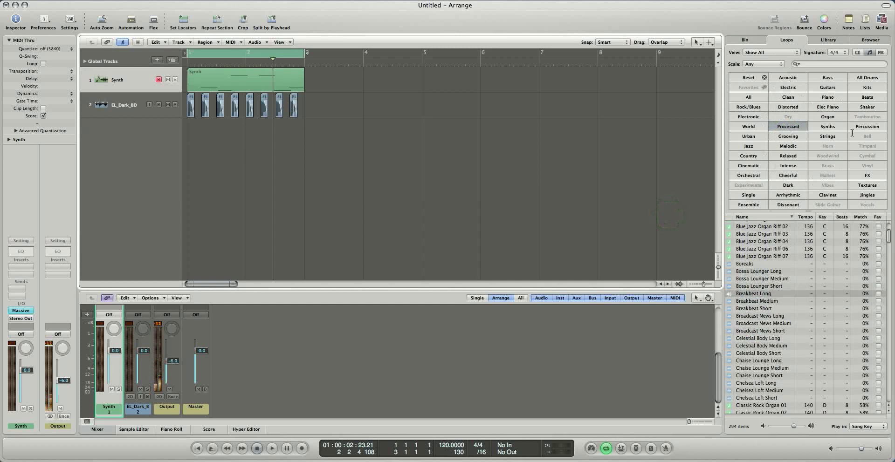
left_click(756, 37)
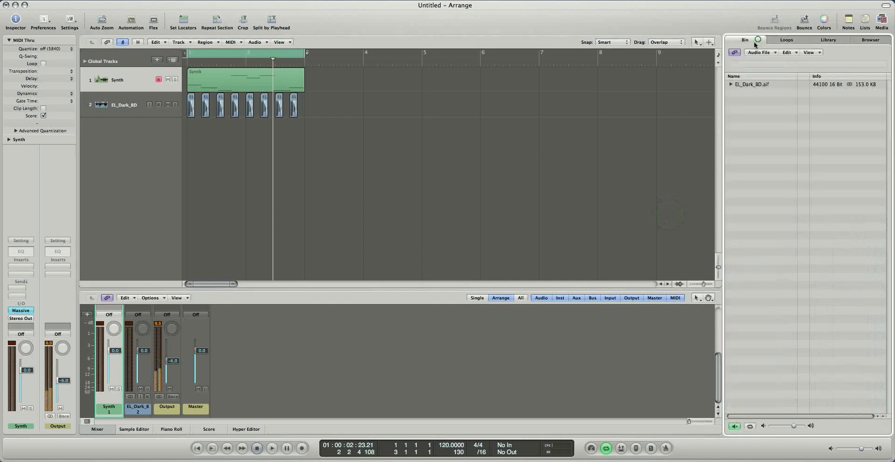
left_click(733, 426)
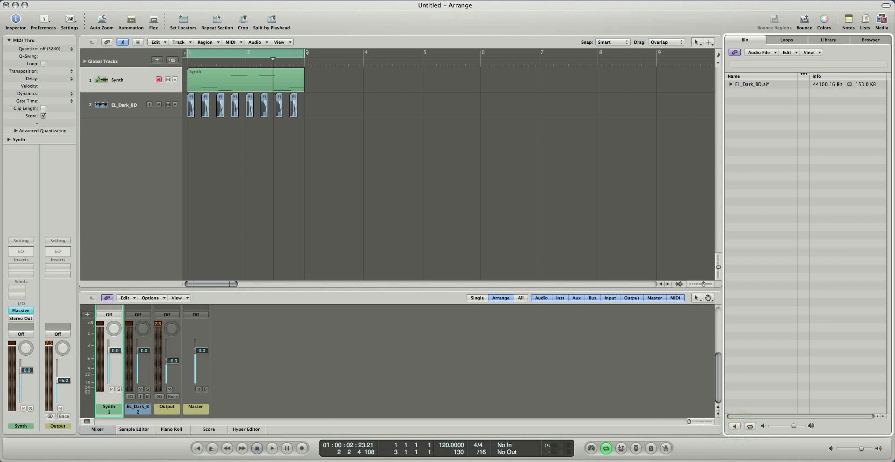
Turn on sample preview in the file Browser and audition the Electro Dark Kit ride, laser, crash and EL_Dark_BD kick samples.
left_click(873, 41)
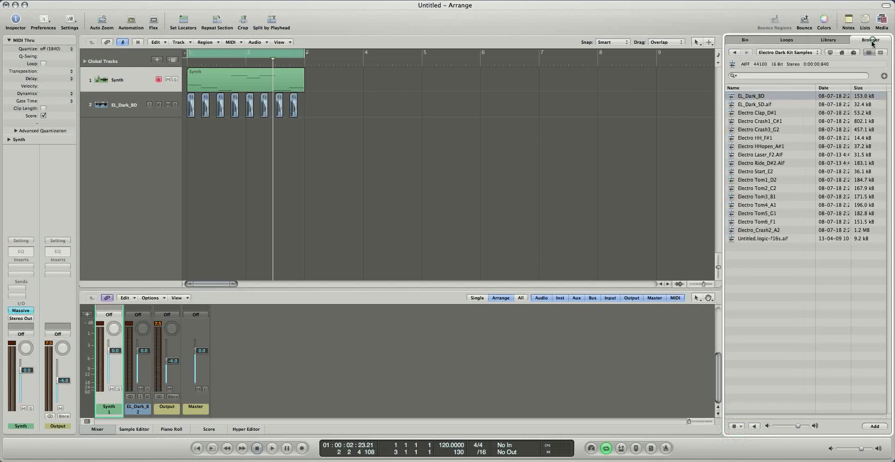
left_click(771, 137)
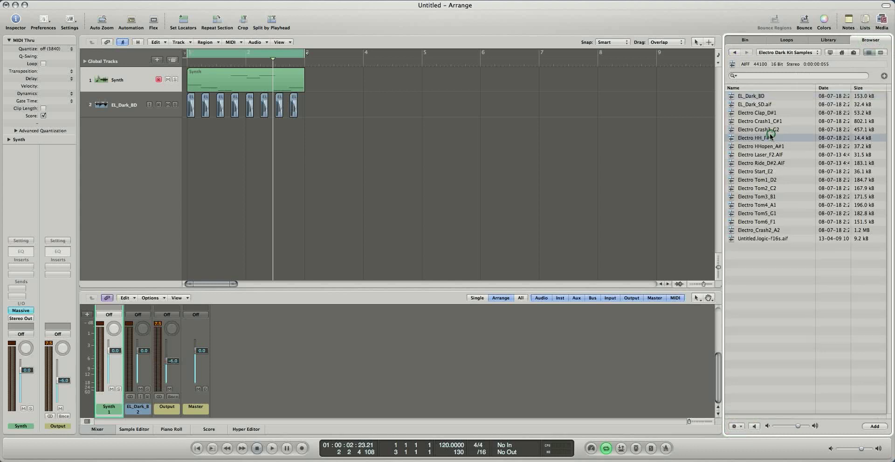
left_click(746, 156)
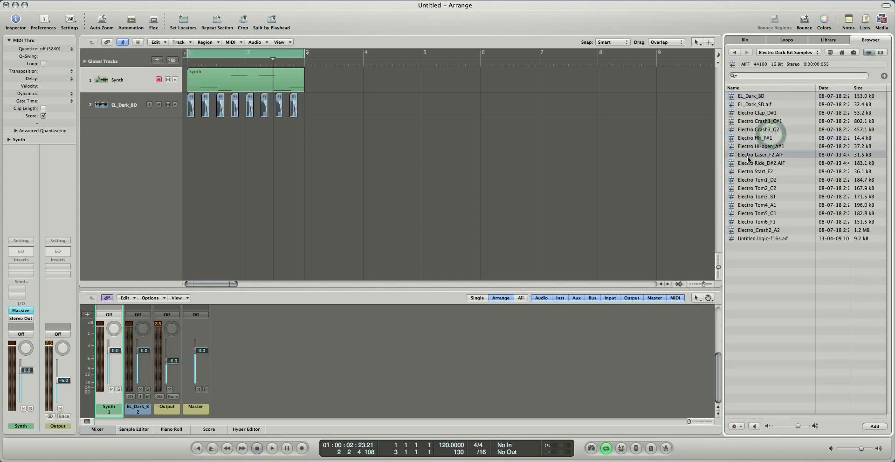
left_click(768, 171)
left_click(753, 426)
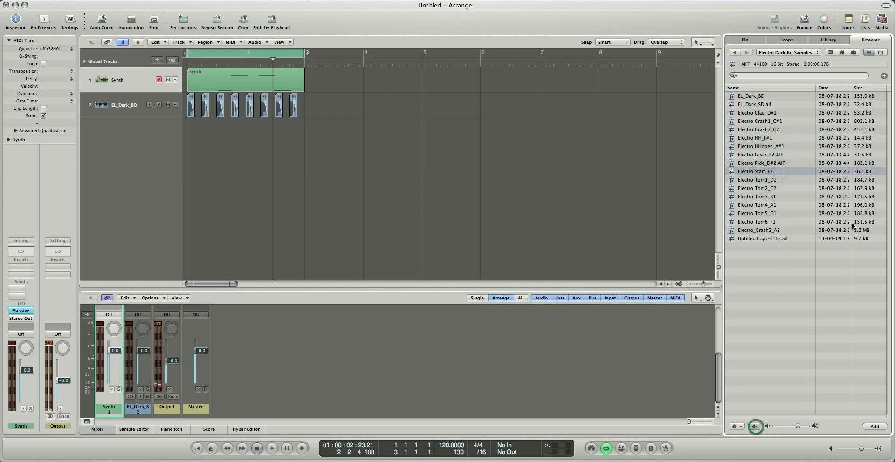
left_click(764, 163)
left_click(760, 154)
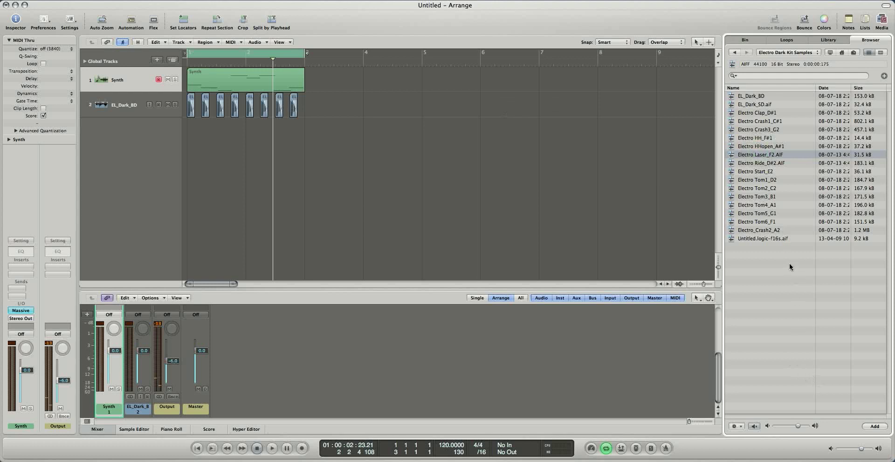
left_click(768, 229)
left_click(752, 96)
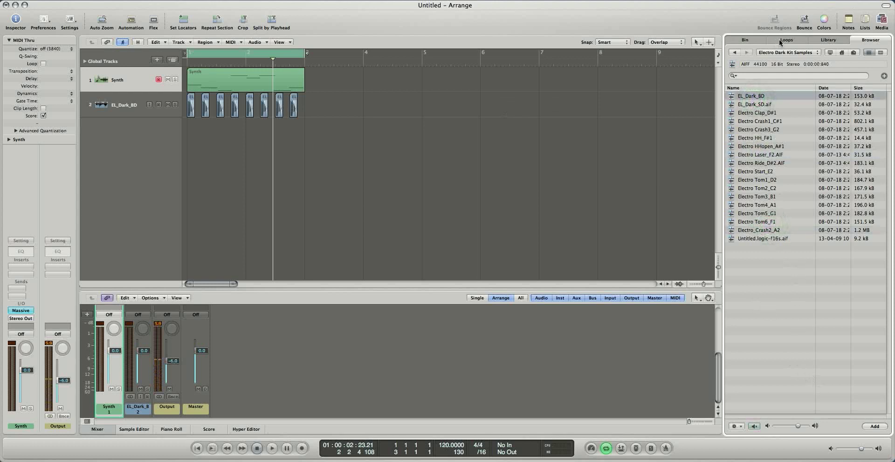
Expand EL_Dark_BD.aif in the audio Bin and match its listed regions with the kick regions in the arrangement.
left_click(742, 40)
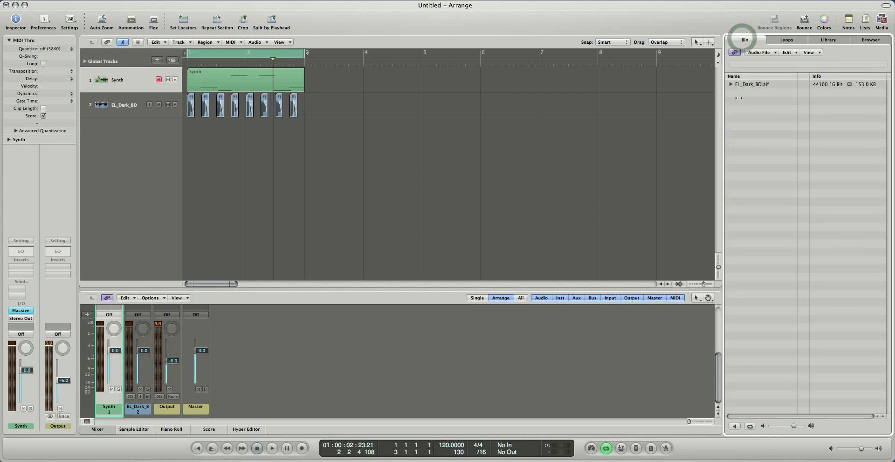
left_click(731, 84)
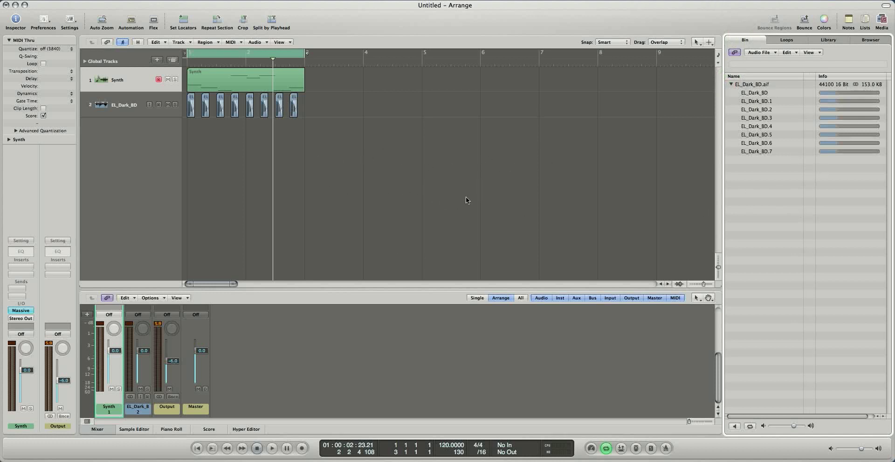
left_click(758, 150)
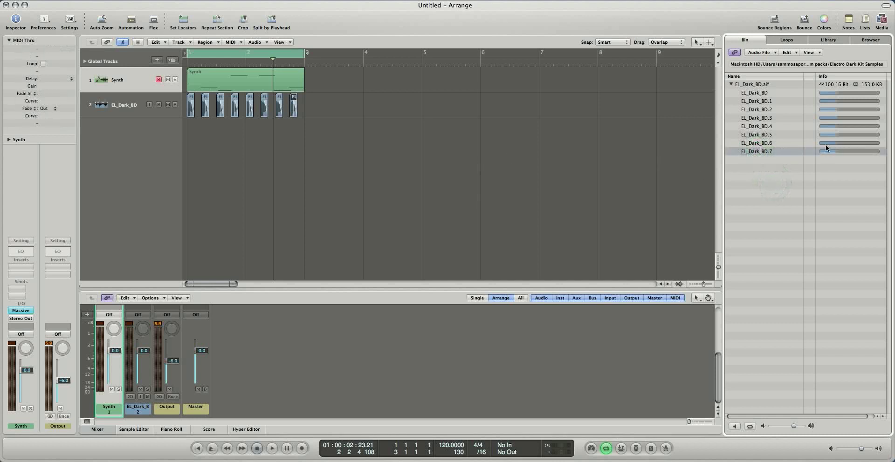
left_click(762, 143)
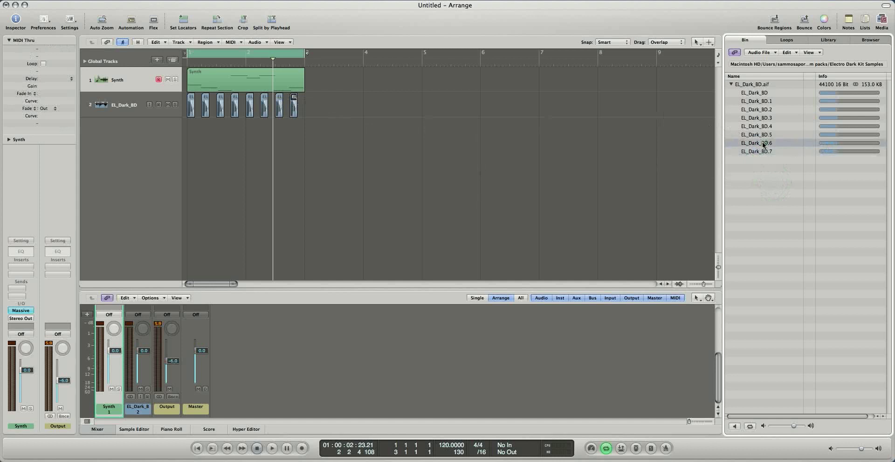
left_click(766, 135)
left_click(305, 122)
left_click(293, 97)
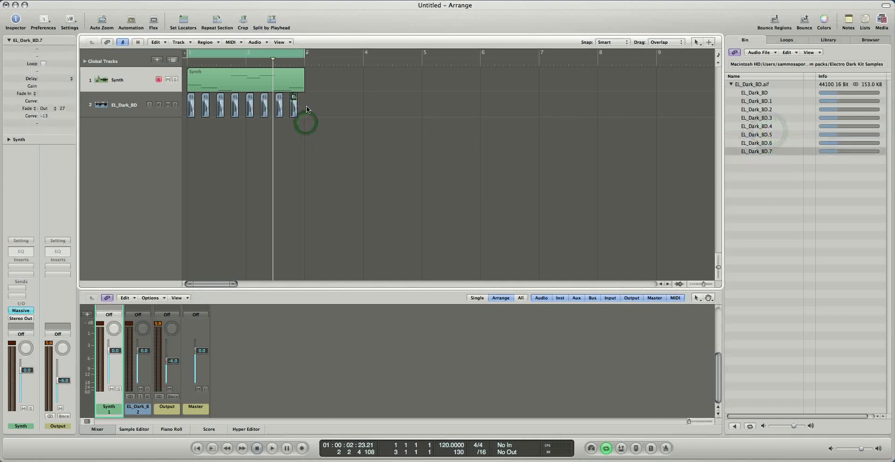
Try shortening the last kick region on the EL_Dark_BD track, and undo the length change.
scroll(322, 114, "right", 2)
scroll(323, 115, "up", 4)
left_click_drag(275, 116, 265, 116)
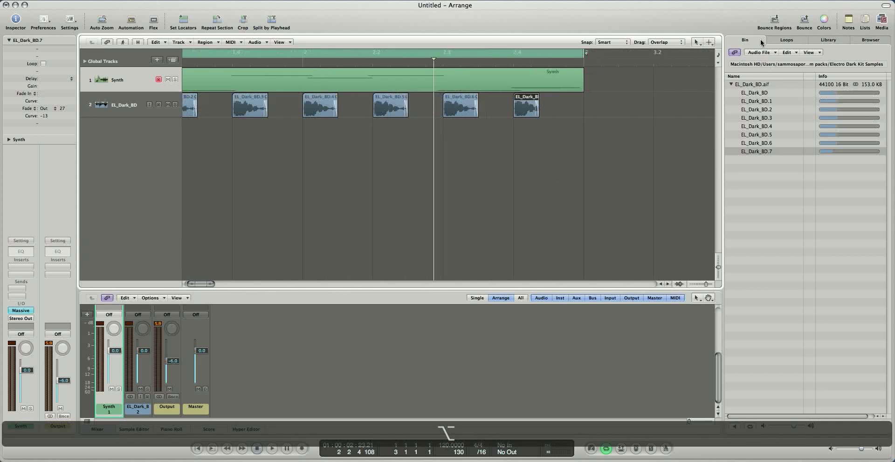
scroll(465, 109, "down", 2)
key("alt+super+z")
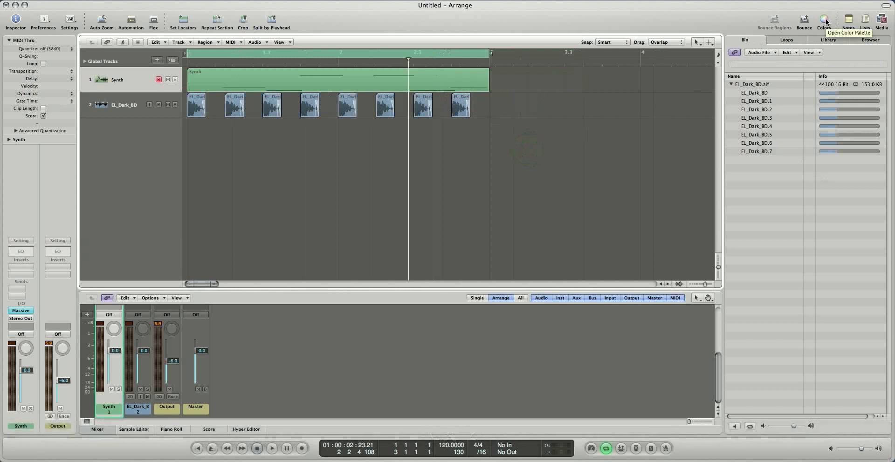
Rename the EL_Dark_BD track to Kick and color all eight of its regions red using the color palette.
left_click(824, 20)
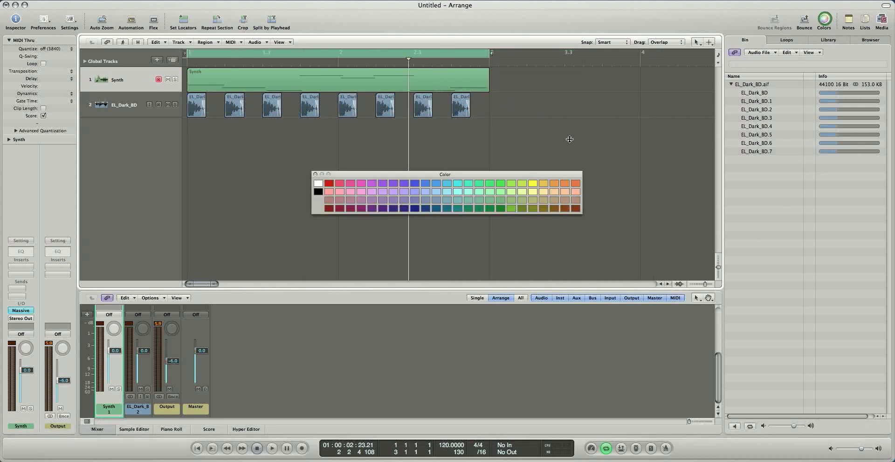
left_click_drag(522, 174, 770, 63)
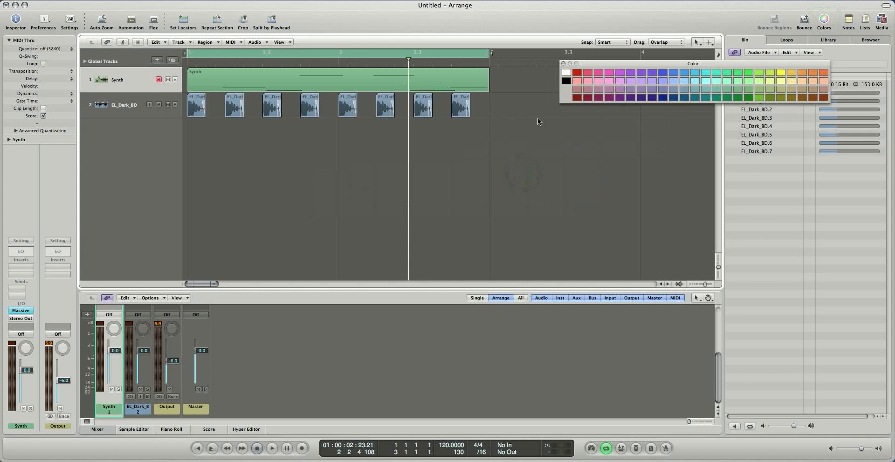
left_click_drag(554, 122, 202, 99)
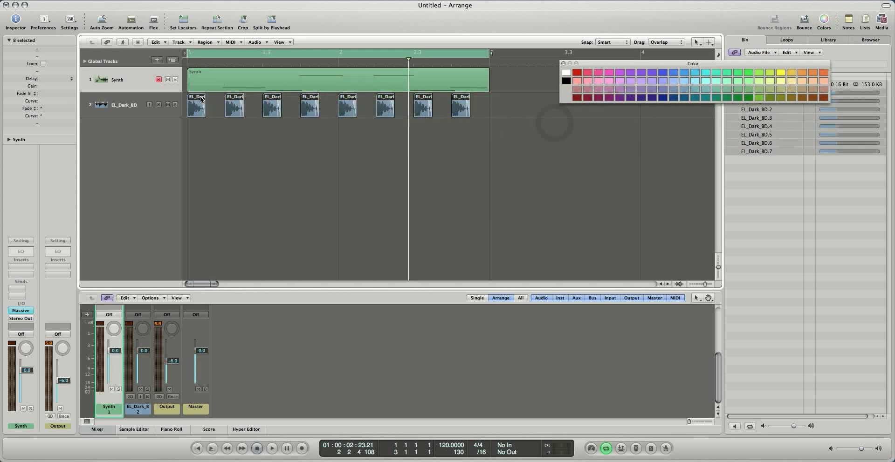
double_click(130, 103)
type("Kick")
key("Return")
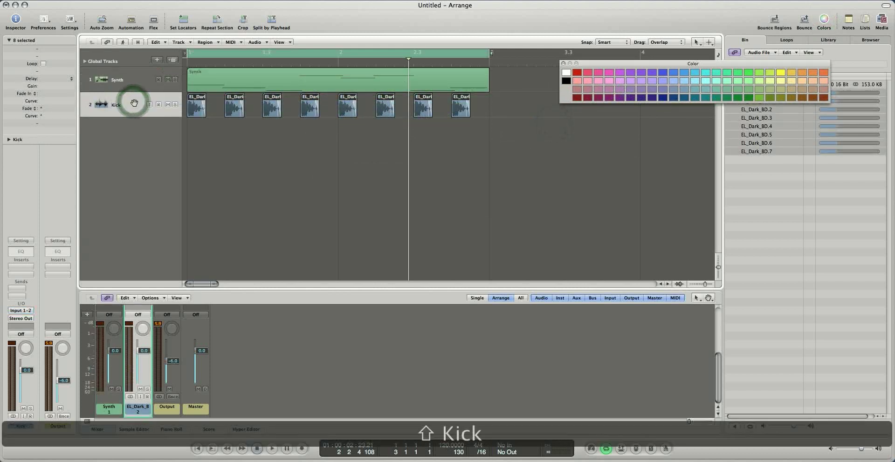
left_click(577, 73)
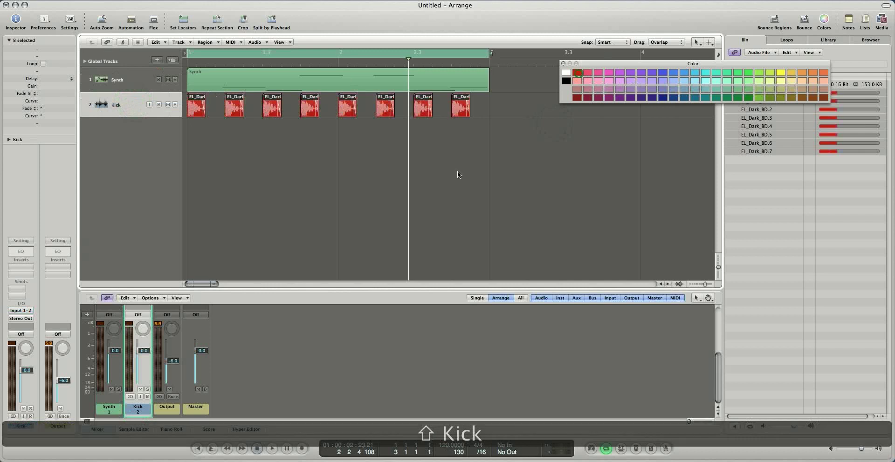
left_click(401, 182)
Color the Synth region blue and enlarge the Mixer area to show the full channel strips.
left_click(122, 80)
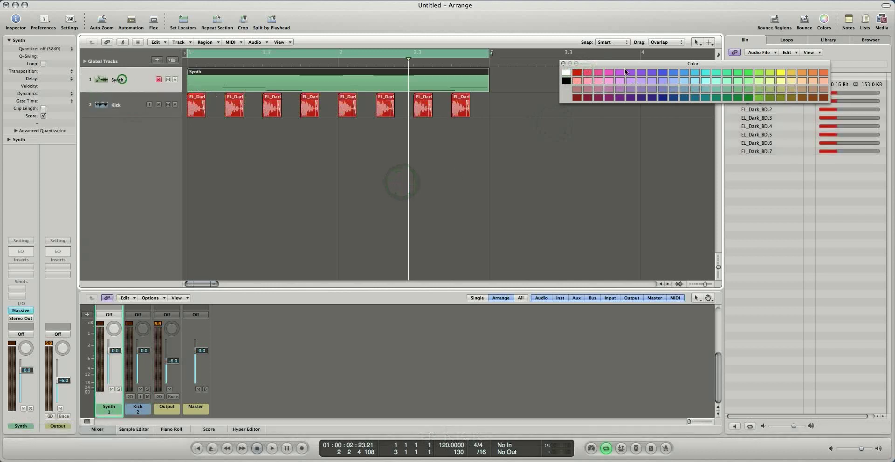
left_click(681, 73)
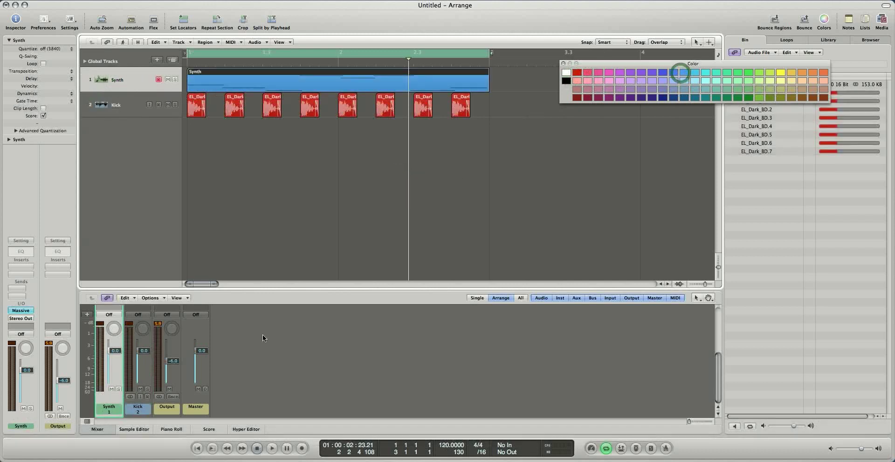
left_click_drag(275, 291, 263, 188)
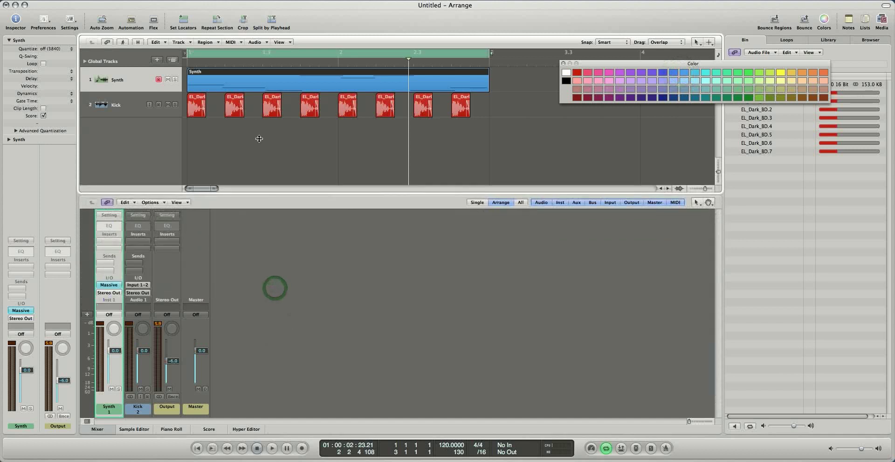
Color the Kick channel strip red and the Synth channel strip blue to match their regions.
left_click(143, 412)
left_click(106, 408)
left_click(126, 409)
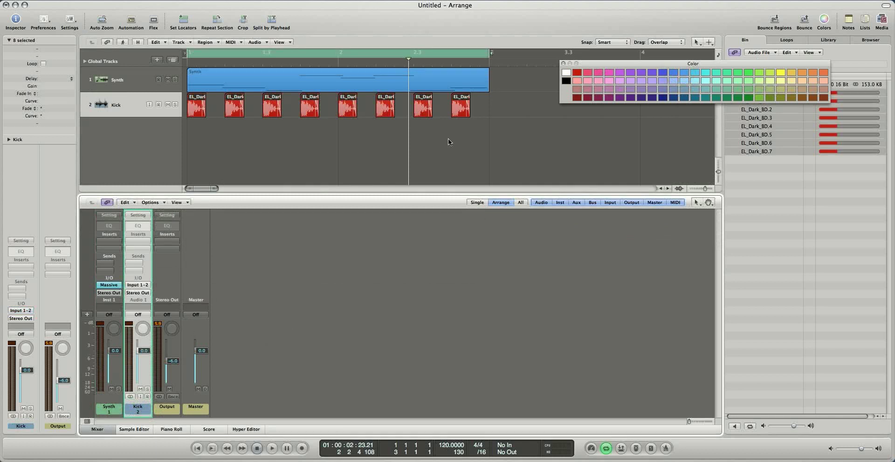
left_click(107, 413)
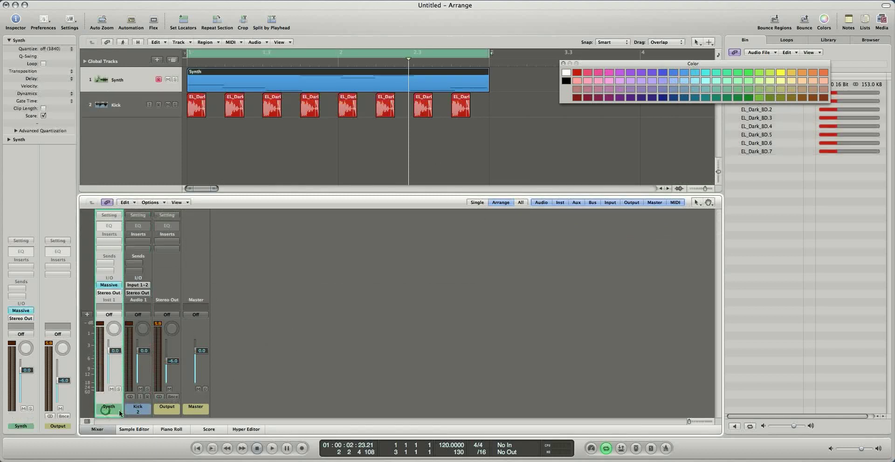
left_click(149, 408)
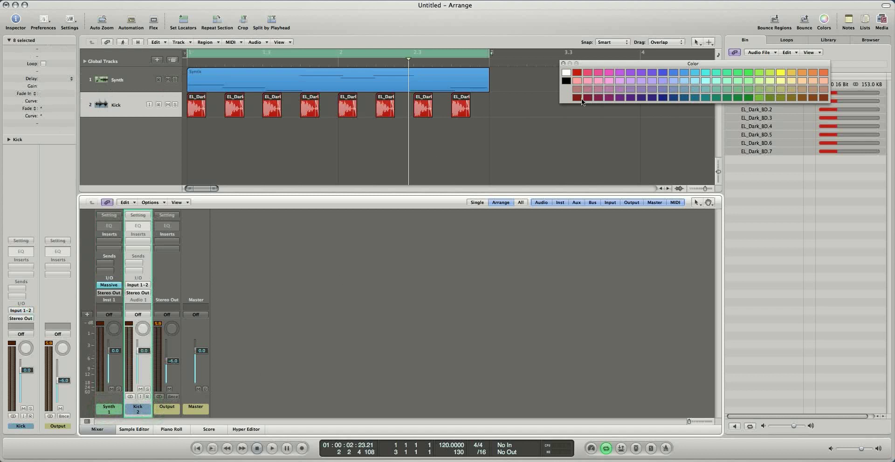
left_click(576, 70)
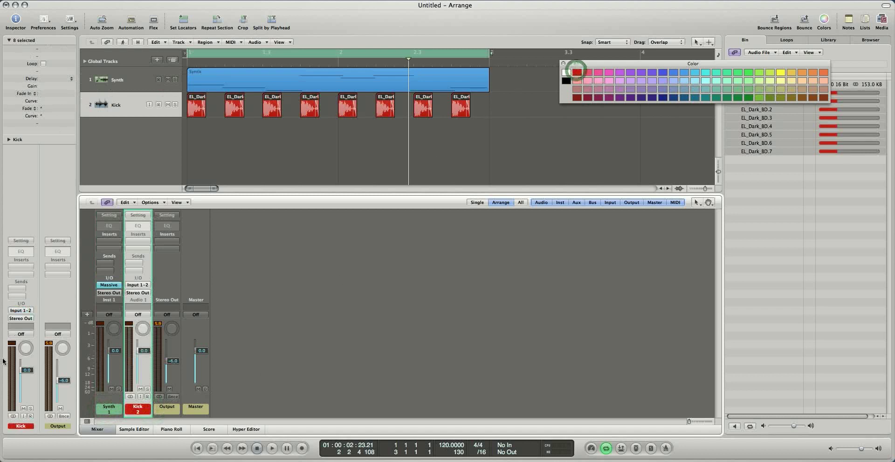
left_click(103, 410)
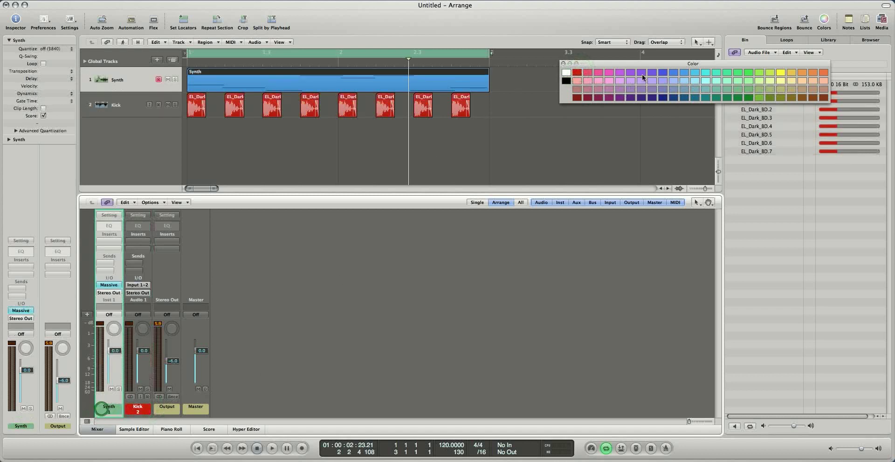
left_click(683, 72)
left_click(211, 414)
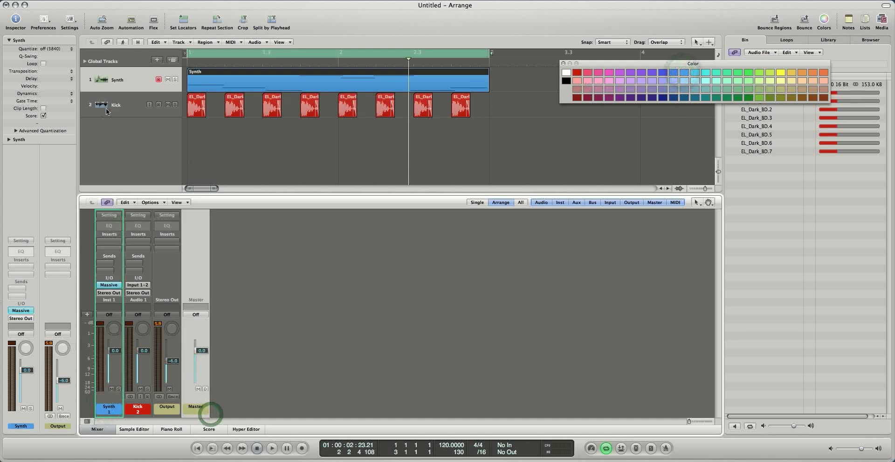
left_click(115, 99)
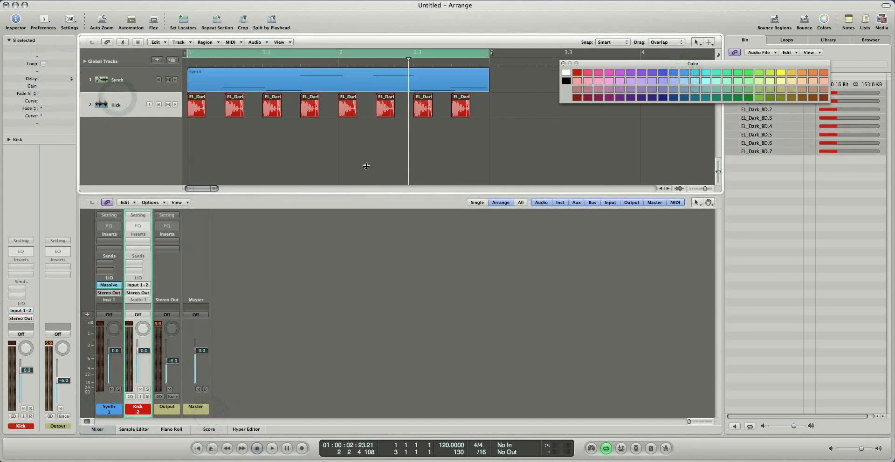
left_click(134, 86)
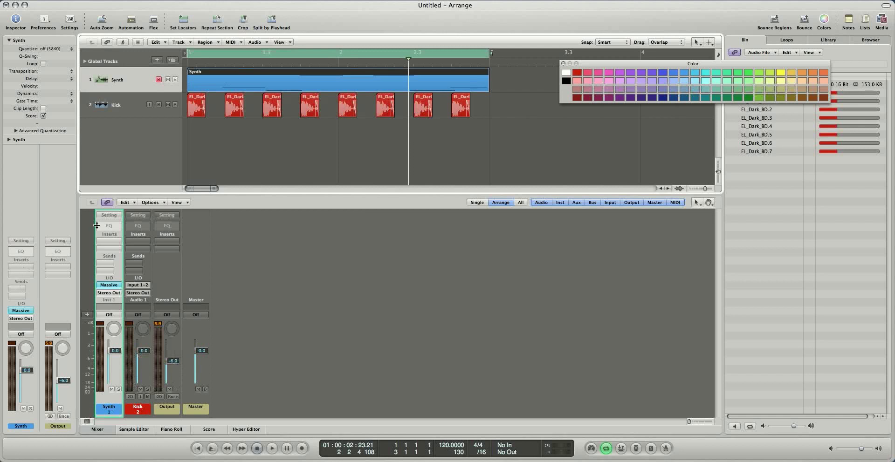
left_click(119, 240)
mouse_move(119, 264)
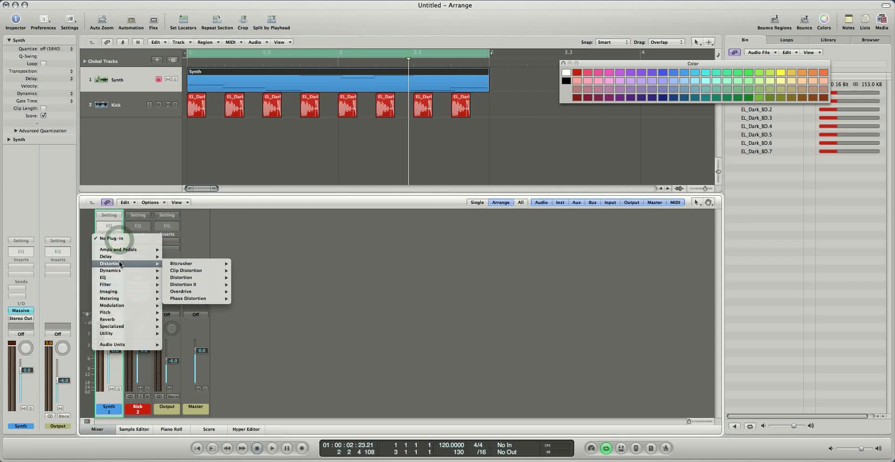
mouse_move(194, 279)
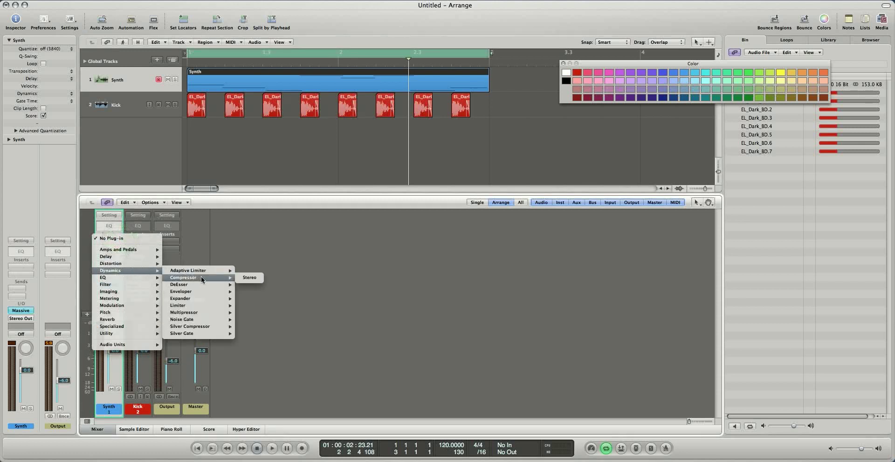
left_click(128, 214)
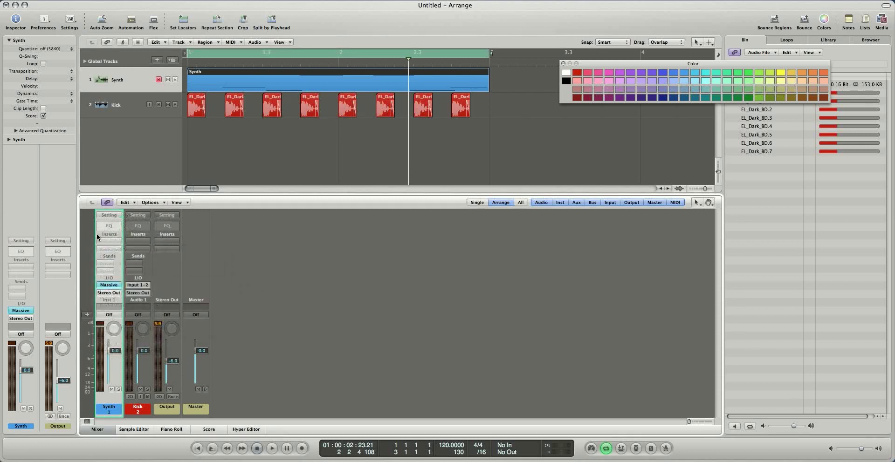
Insert a stereo Compressor on the Synth channel strip, and close its window and the color palette.
left_click(116, 241)
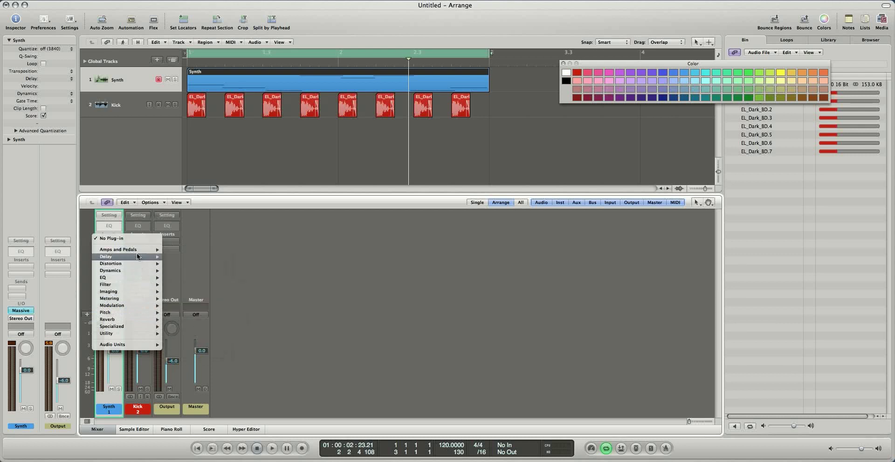
mouse_move(143, 347)
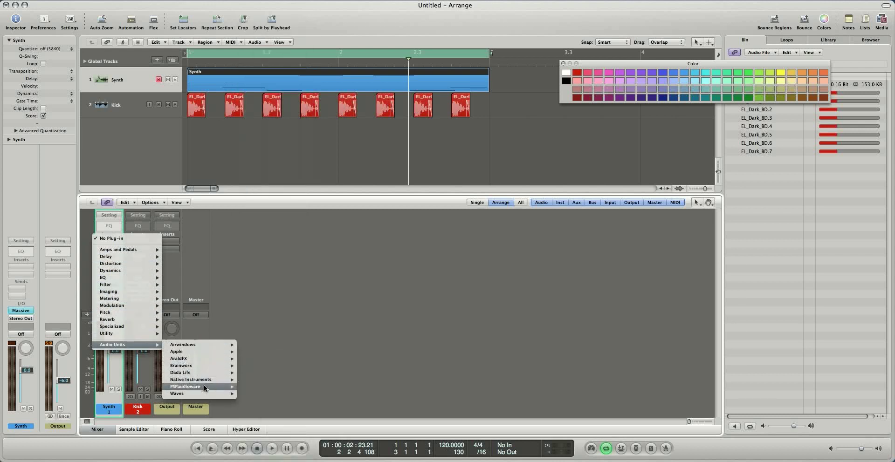
mouse_move(217, 393)
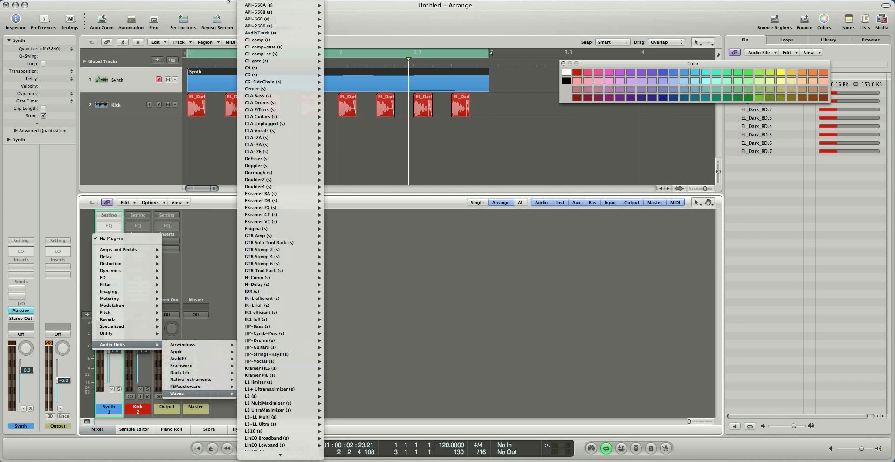
mouse_move(263, 458)
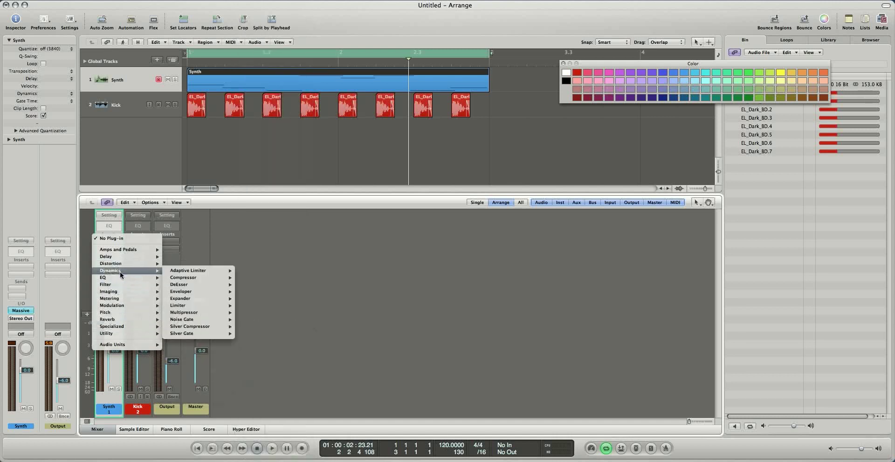
mouse_move(146, 278)
left_click(242, 277)
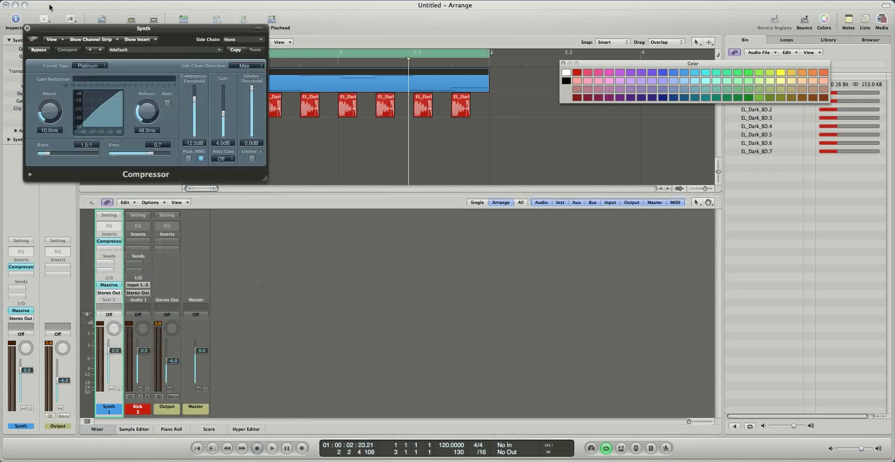
left_click(27, 28)
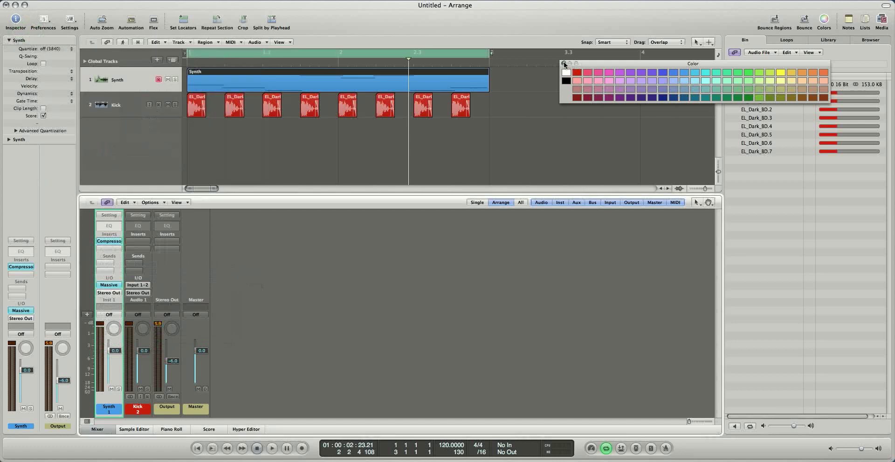
left_click(563, 63)
Show track automation and add volume points across the Synth region, lowering the starting point to -17.2 dB.
left_click(125, 82)
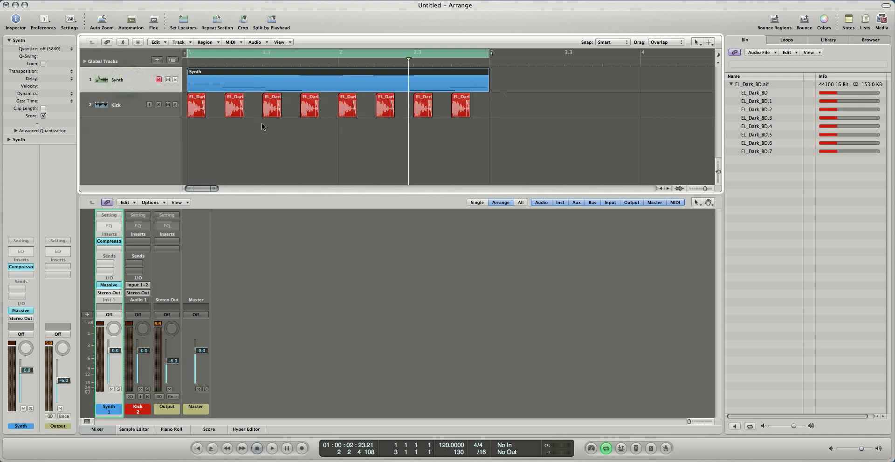
key("a")
key("a")
key("a")
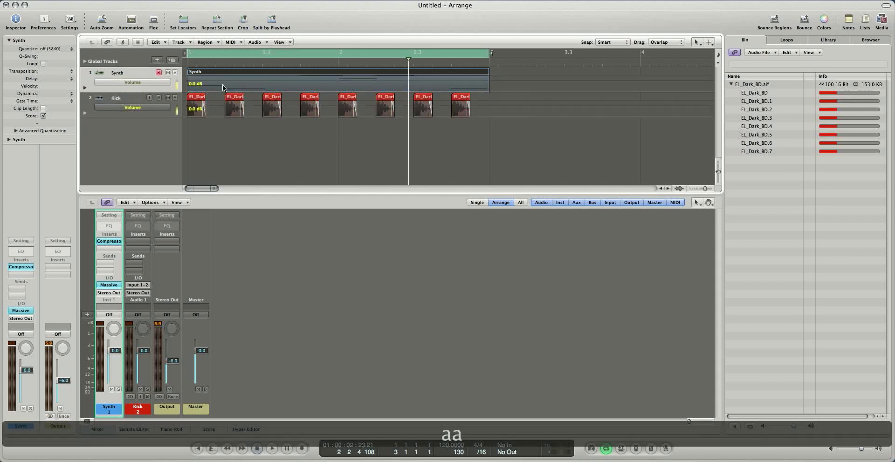
left_click(341, 83)
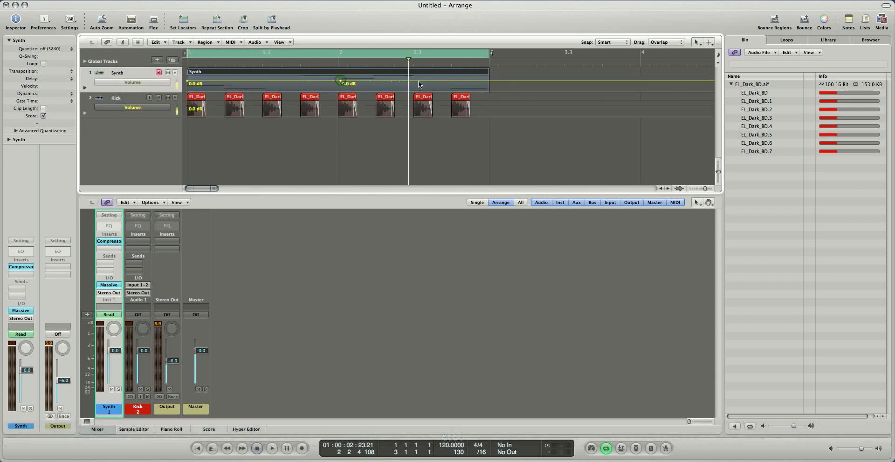
left_click(490, 83)
left_click(289, 82)
left_click_drag(189, 83, 188, 90)
Play the loop from the start and lower the Synth volume automation at the region's end, with its second-to-last point at -19.0 dB.
left_click(187, 61)
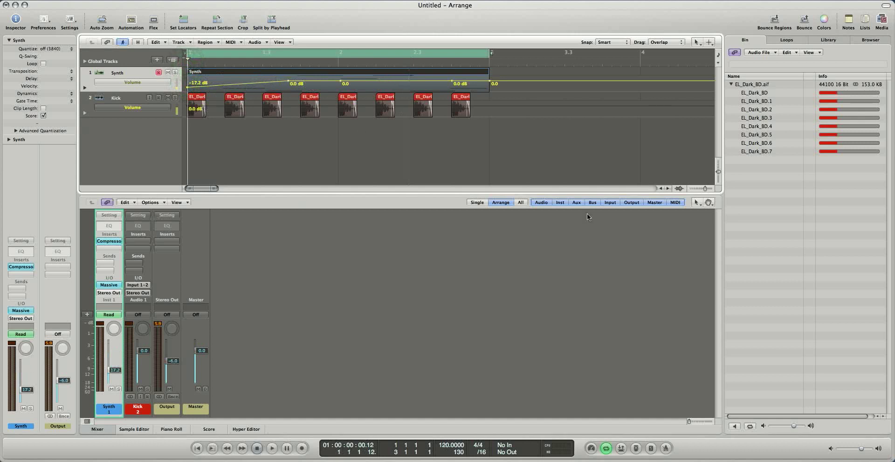
key("space")
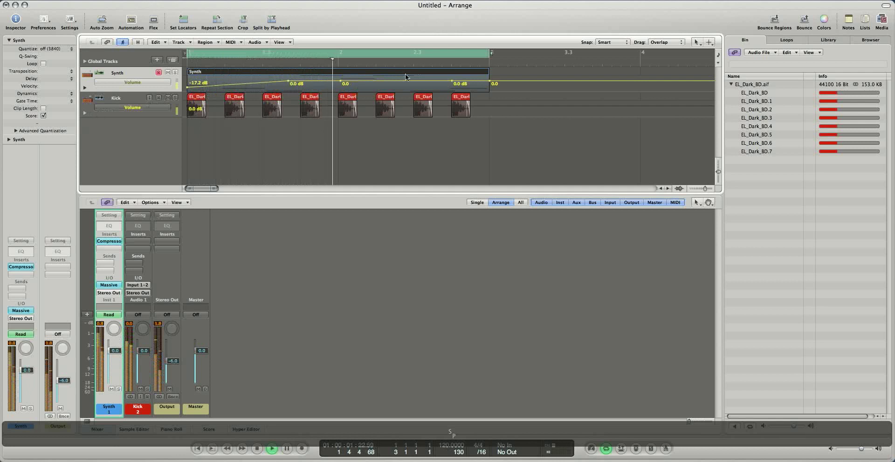
left_click_drag(450, 81, 492, 96)
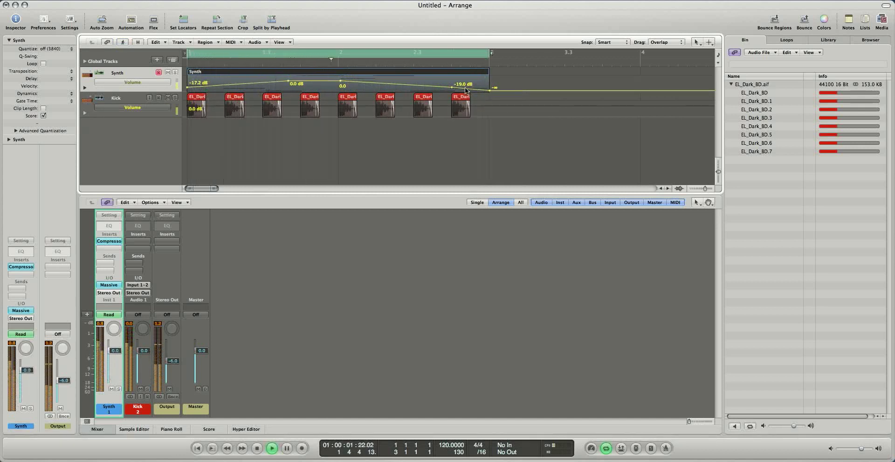
key("space")
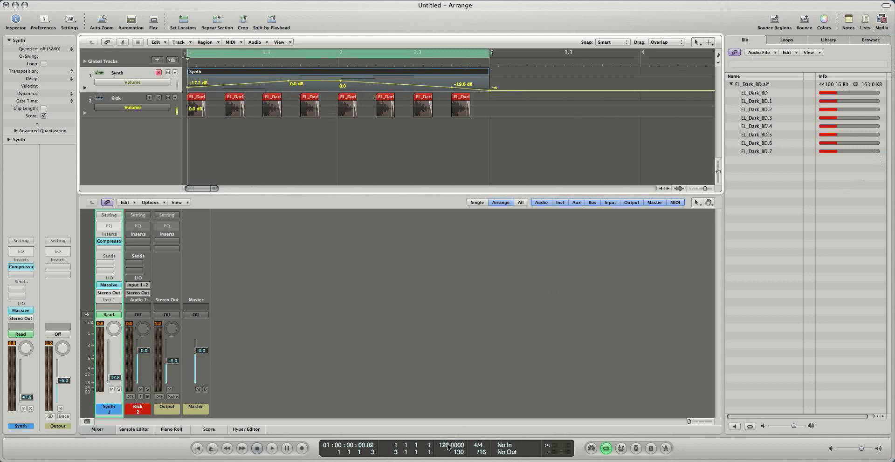
Set the project tempo to 128 and turn on the metronome click.
mouse_move(448, 445)
left_mouse_down()
mouse_move(448, 437)
mouse_move(447, 452)
left_mouse_up()
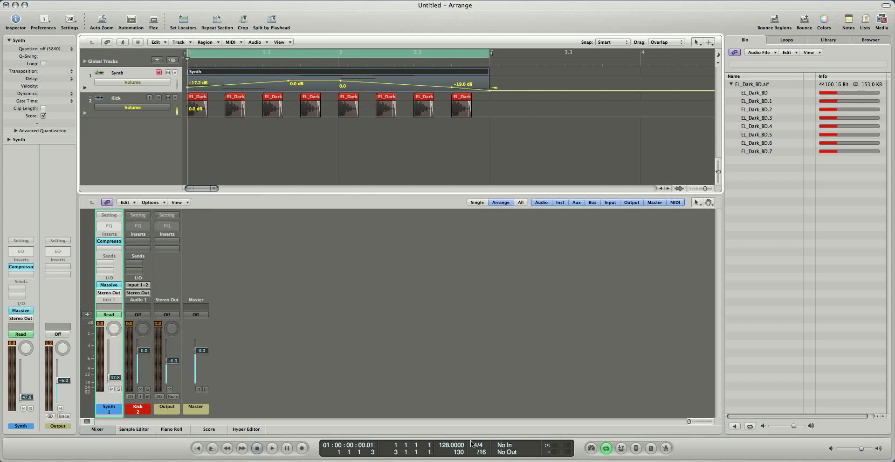
left_click_drag(471, 443, 475, 450)
left_click(487, 443)
left_click(666, 448)
Toggle solo on and off for the Synth track and hide the track automation.
left_click(175, 73)
left_click(175, 73)
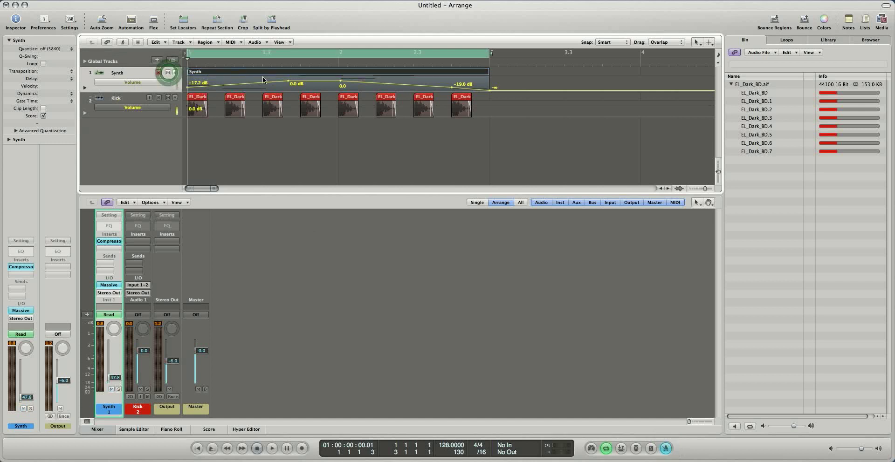
key("a")
Try solo mode on all Synth and Kick regions, and turn it off.
left_click_drag(515, 134, 194, 80)
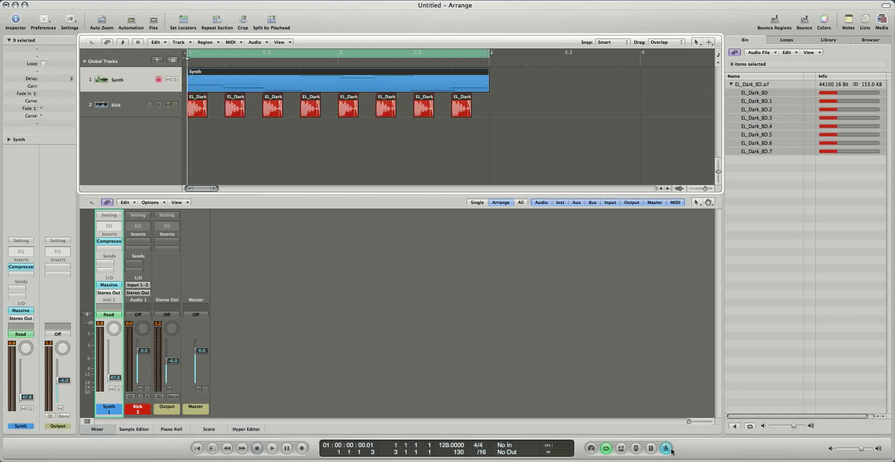
left_click(650, 448)
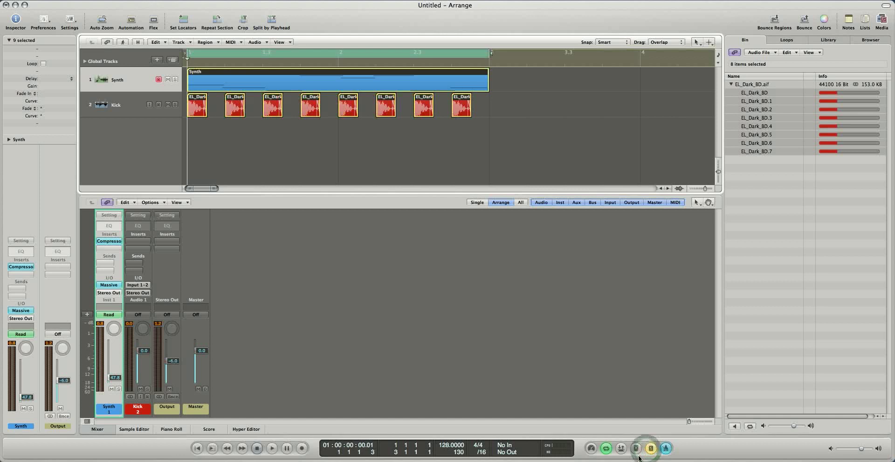
left_click(651, 449)
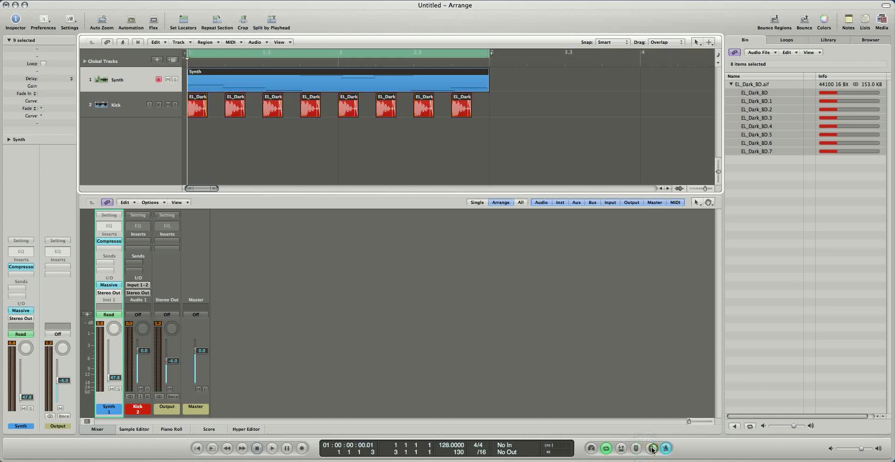
Solo the Synth and Kick tracks.
left_click(174, 79)
left_click(175, 105)
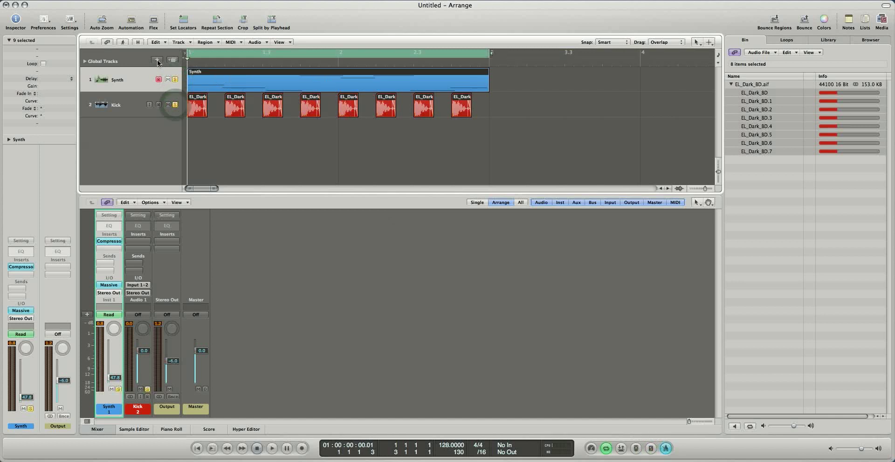
Add a muted new track that duplicates the Synth track's settings and name it "SYnth 2".
left_click(172, 59)
left_click(168, 104)
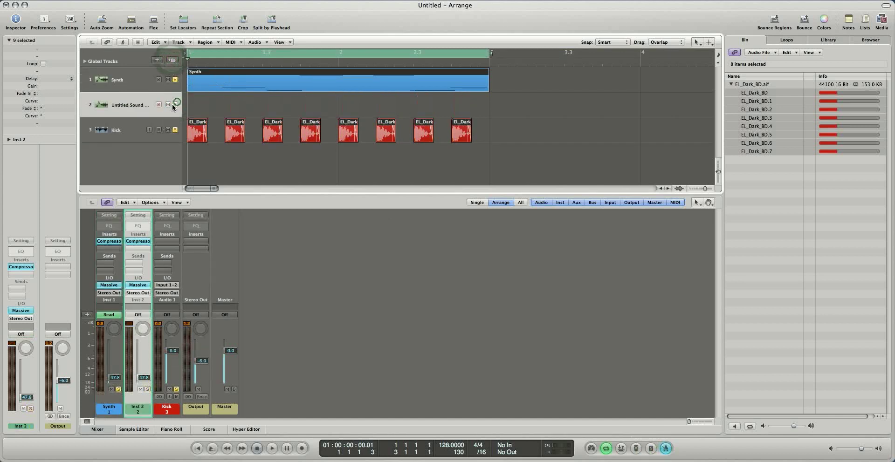
double_click(125, 107)
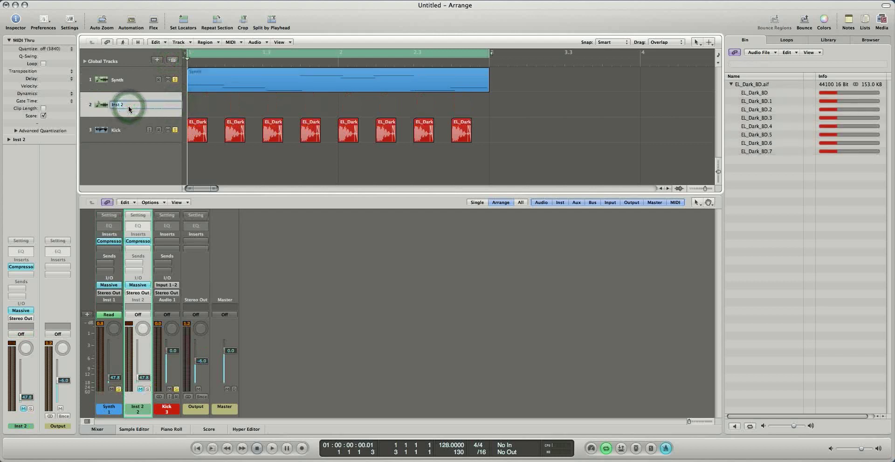
type("SYnth 2")
key("Return")
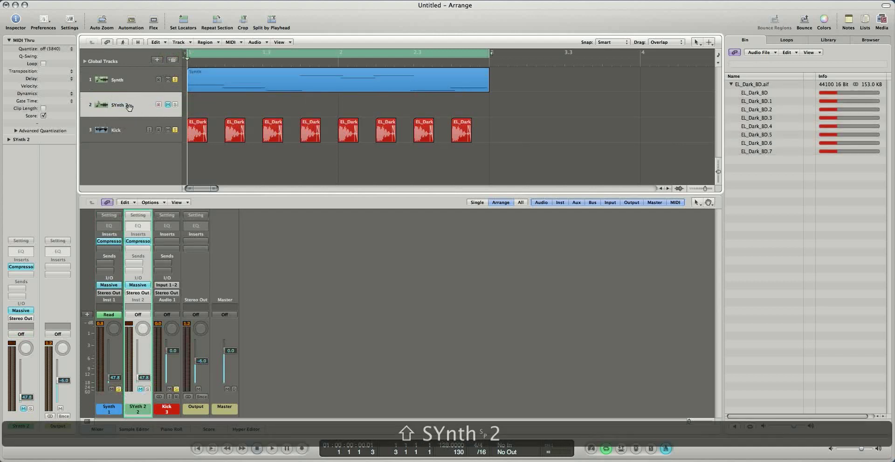
left_click(110, 77)
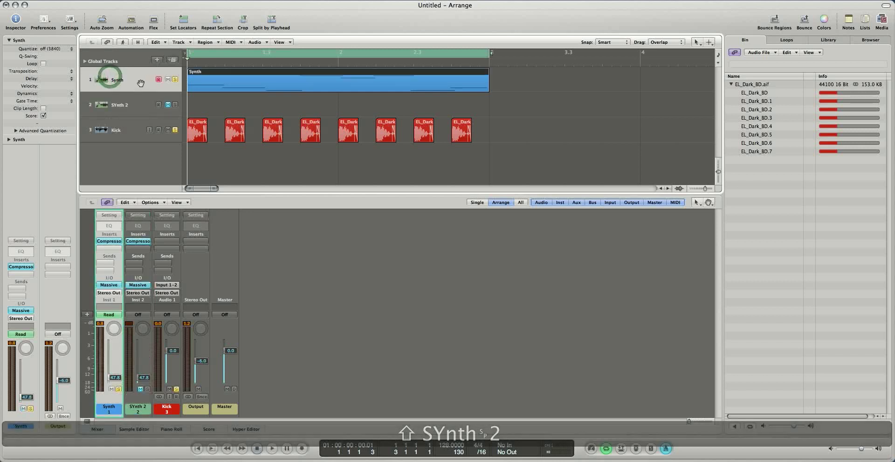
scroll(155, 70, "right", 1)
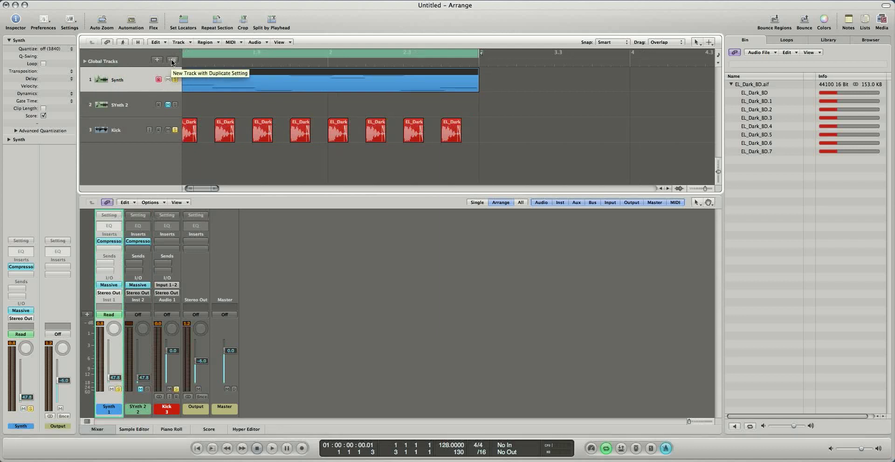
left_click(138, 101)
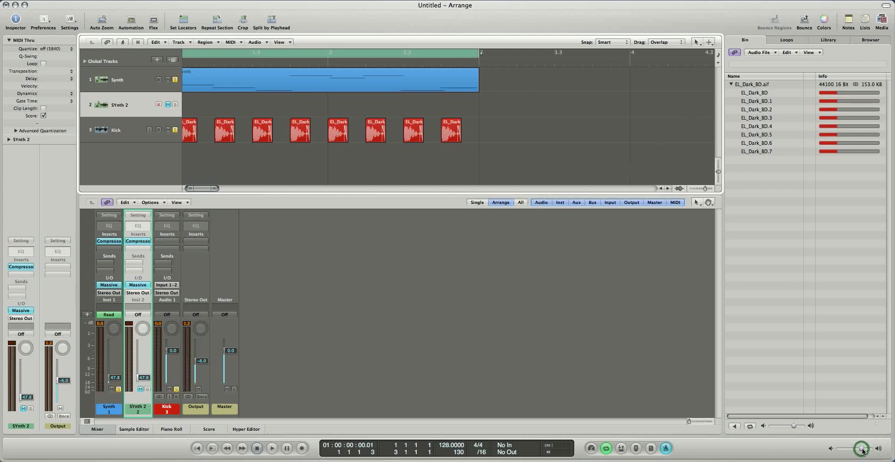
mouse_move(862, 450)
left_click(67, 427)
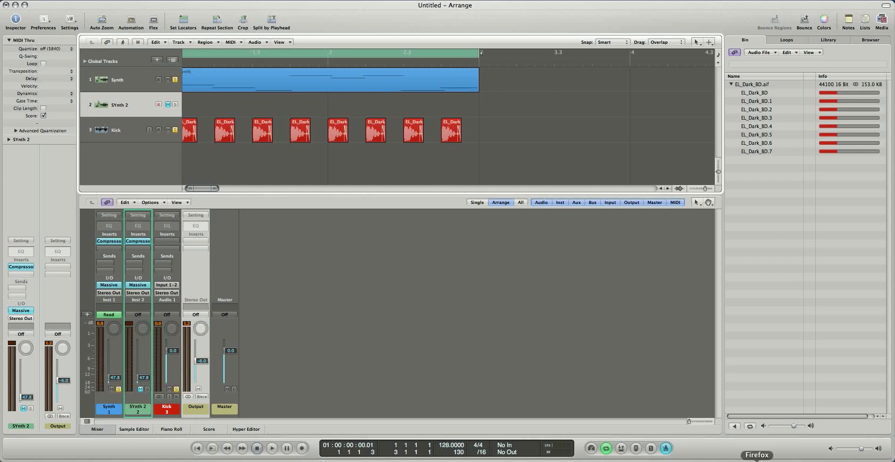
left_click(724, 459)
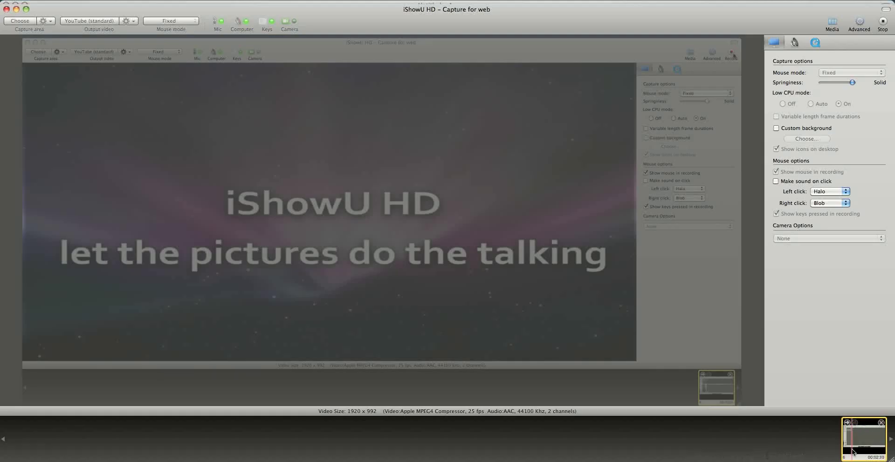